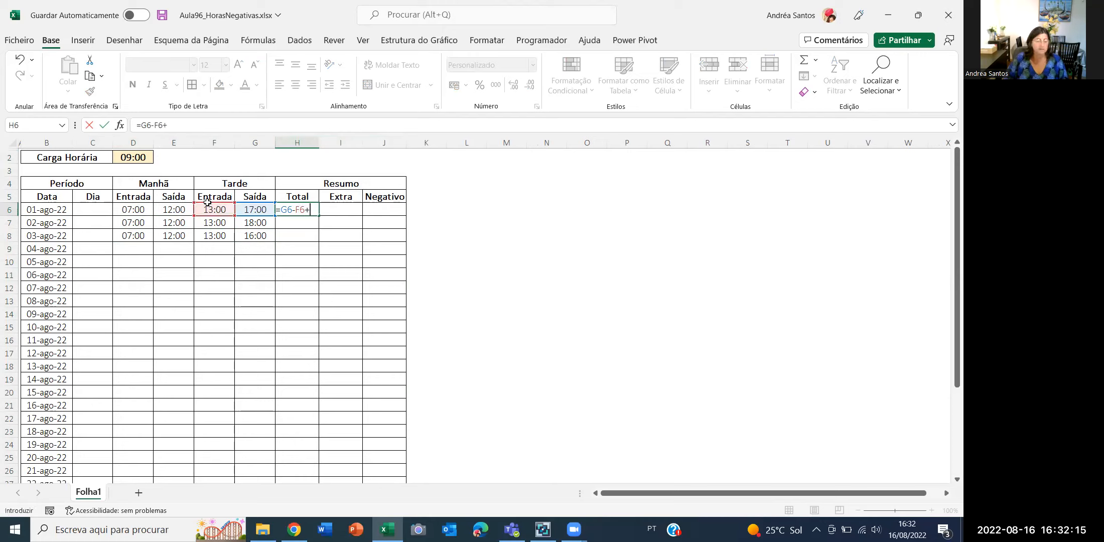
- Complete the Total formula in H6 as =G6-F6+E6-D6 and fill it down the column for all dates
click(168, 207)
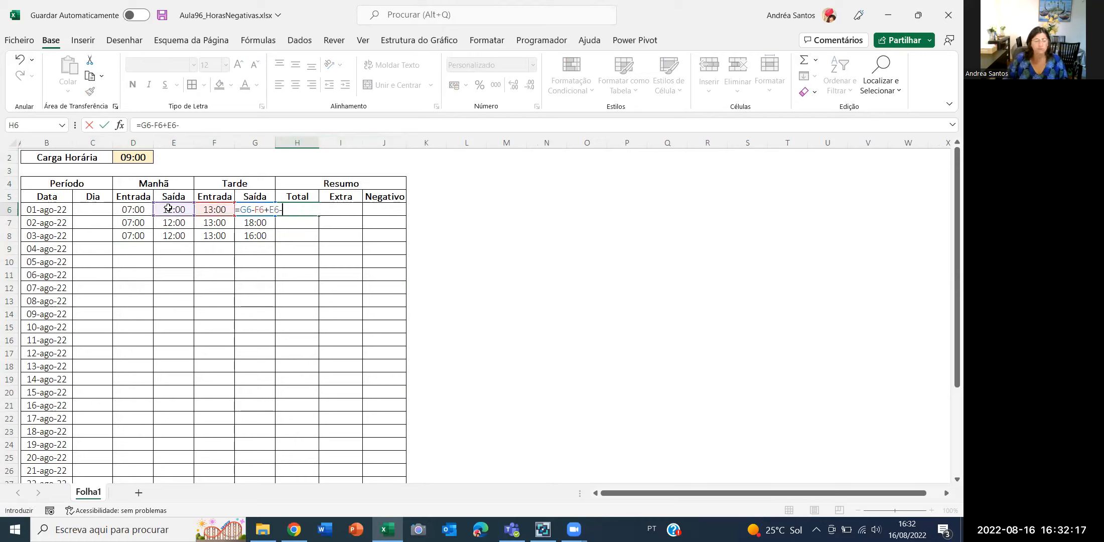
text(-)
click(143, 209)
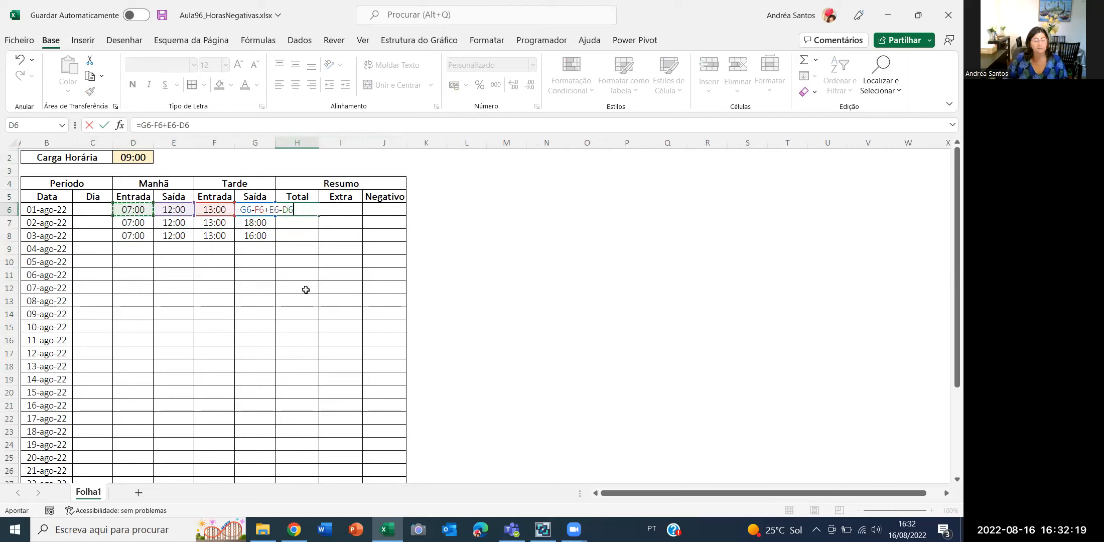
key(ctrl+Return)
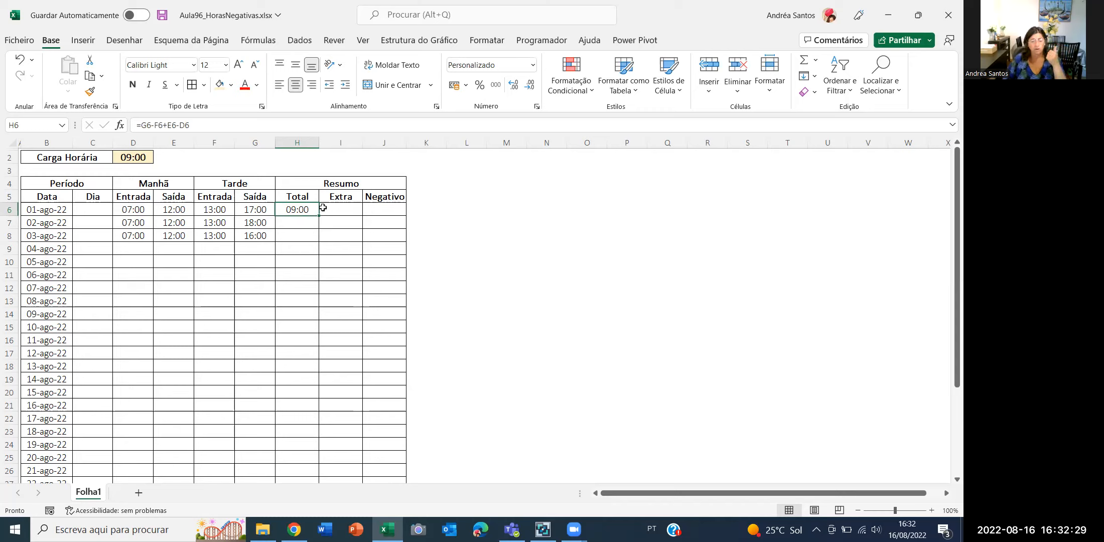
double_click(320, 215)
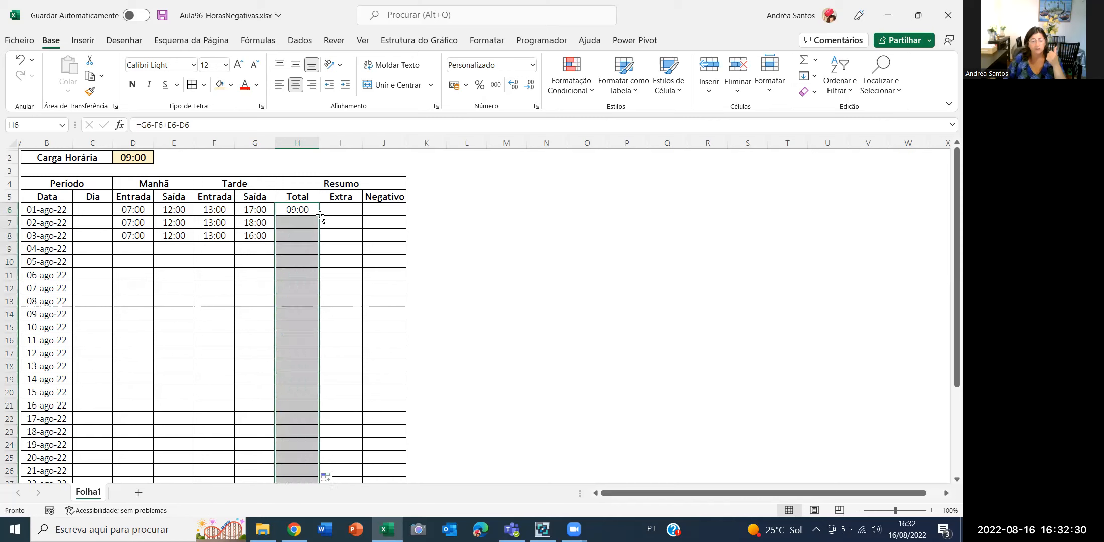
click(294, 226)
click(296, 237)
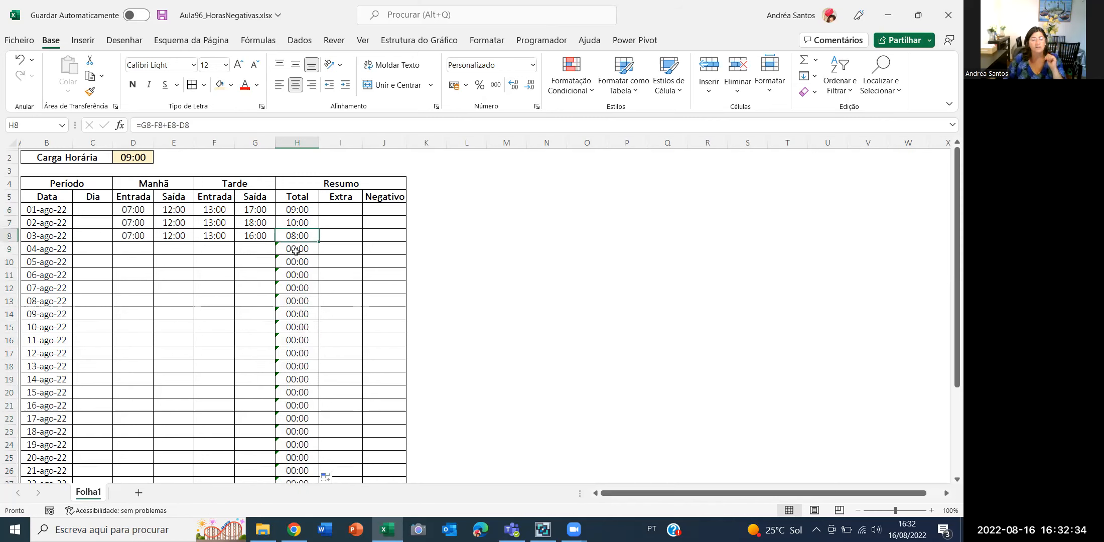
- Enter =H6-$D$2 in the first Extra cell, I6, with an absolute reference to the Carga Horária value
click(332, 213)
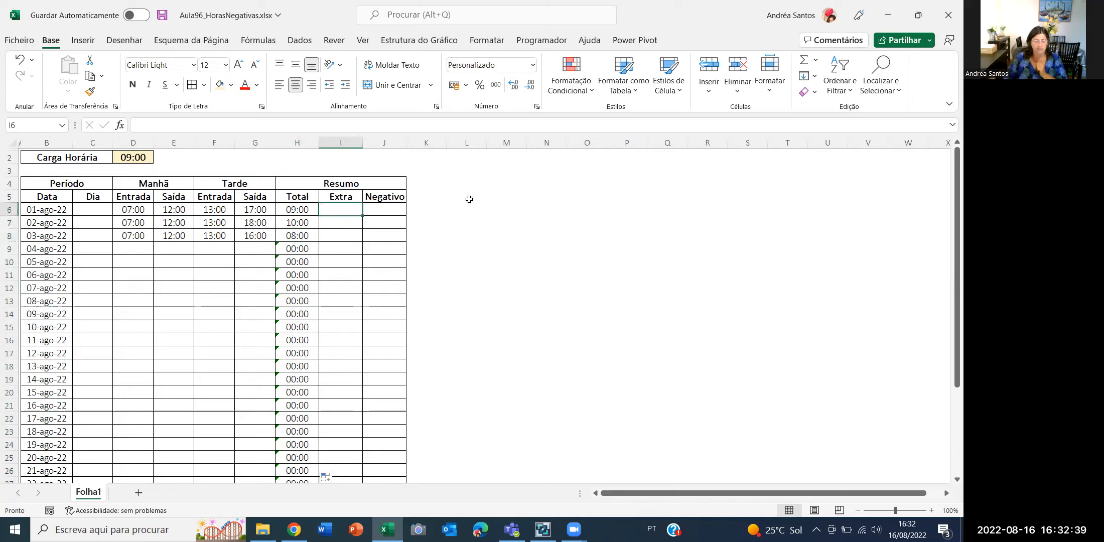
text(=)
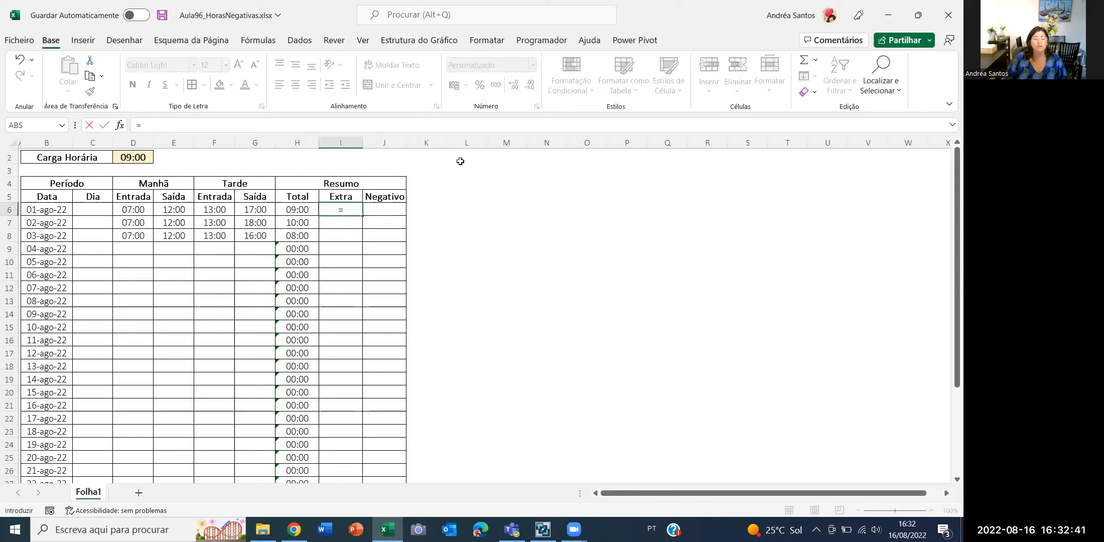
click(289, 210)
text(-)
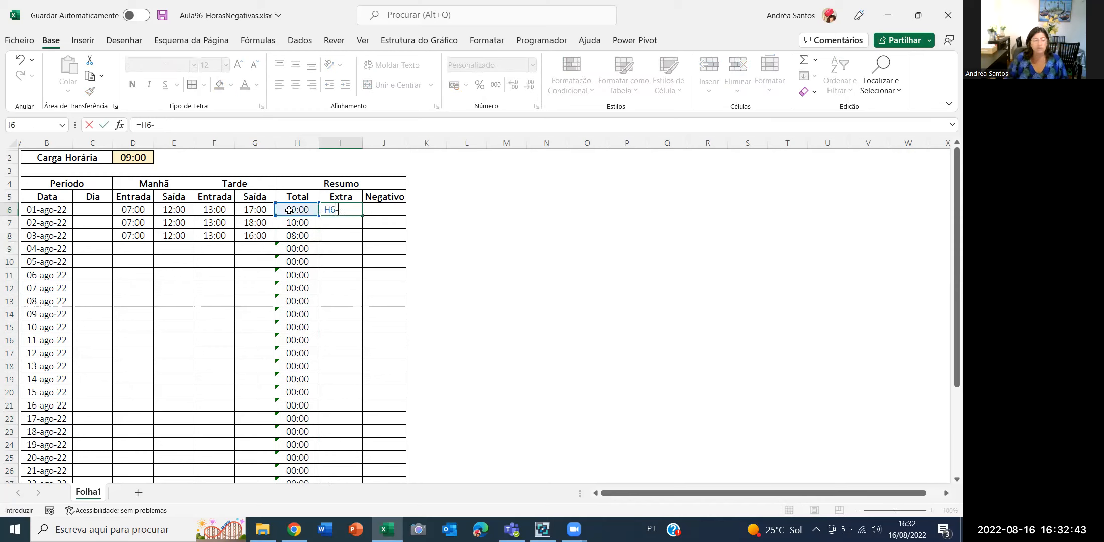
click(131, 156)
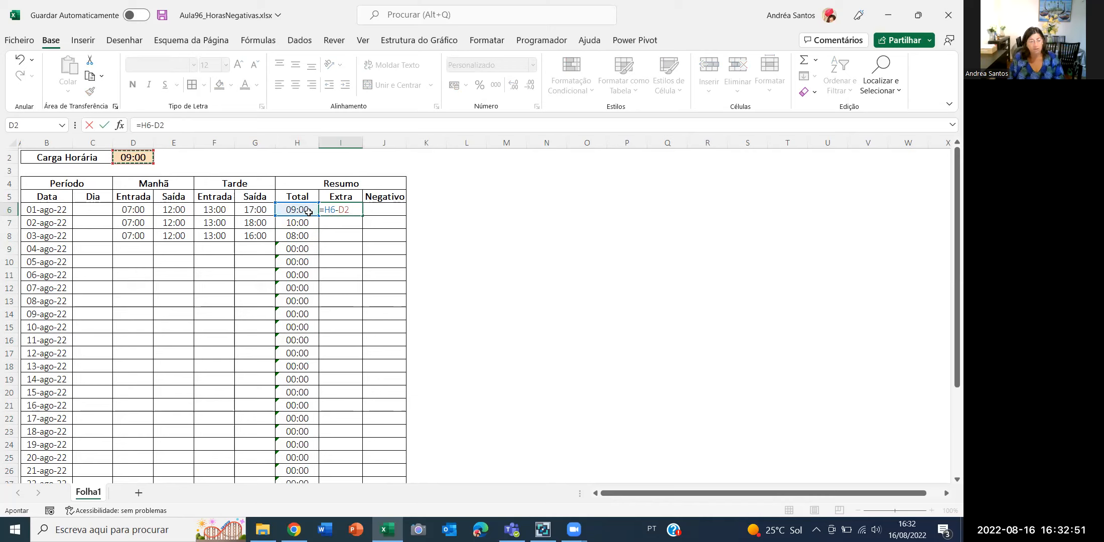
key(F4)
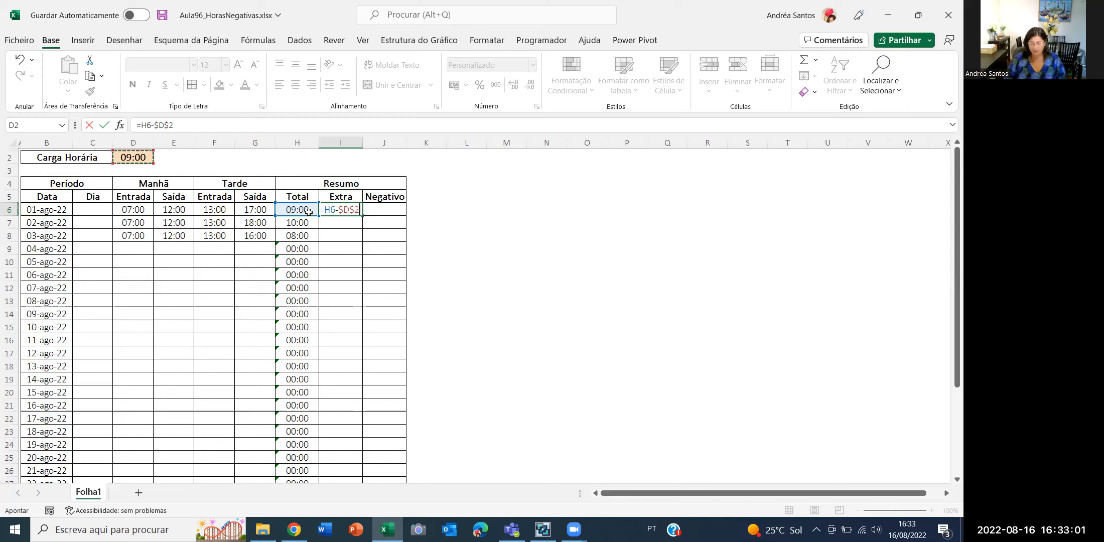
key(Return)
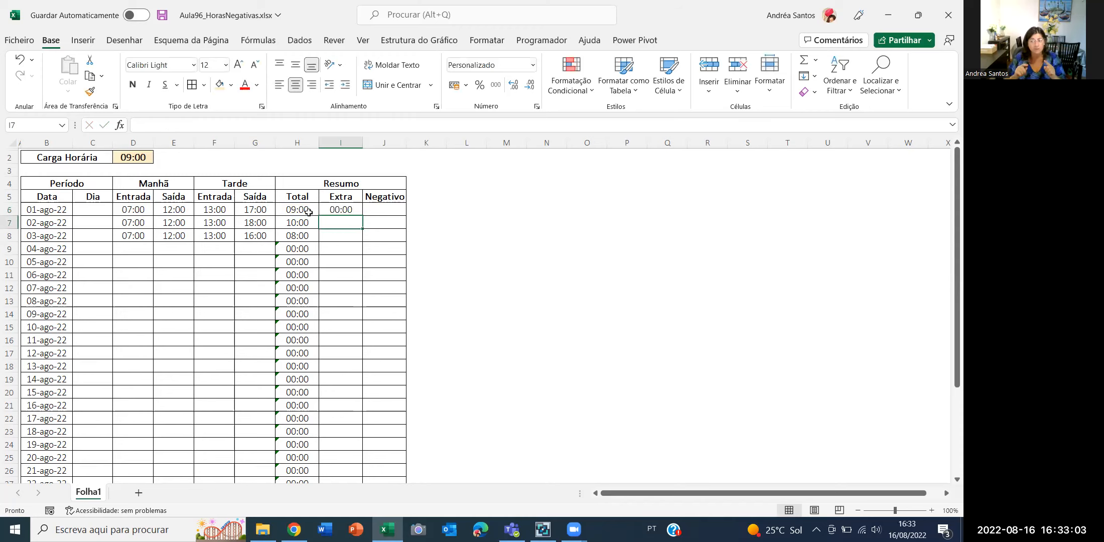
- Enter =H6-$D$2 in the first Negativo cell, J6, keeping the Carga Horária reference absolute
key(Up)
key(Right)
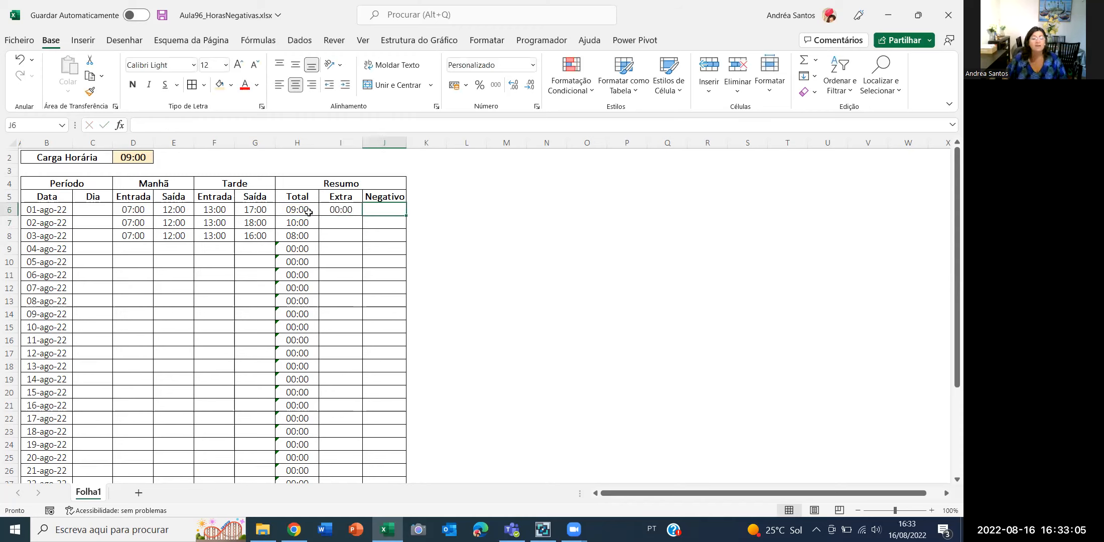
text(=)
click(308, 211)
text(-)
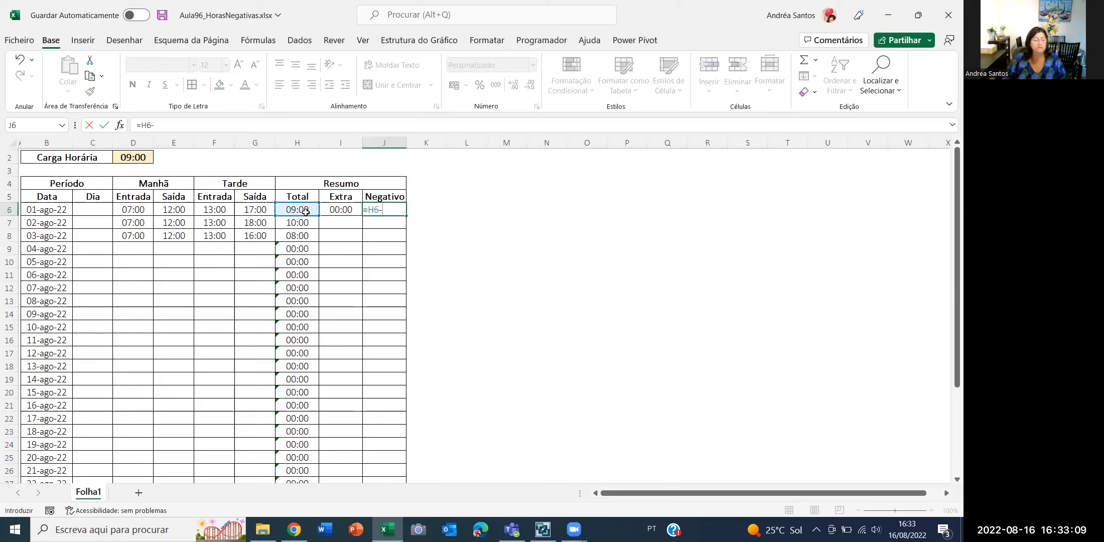
click(118, 159)
key(F4)
key(Return)
- Fill the Extra and Negativo formulas from I6:J6 down through all the dates
key(Up)
key(Left)
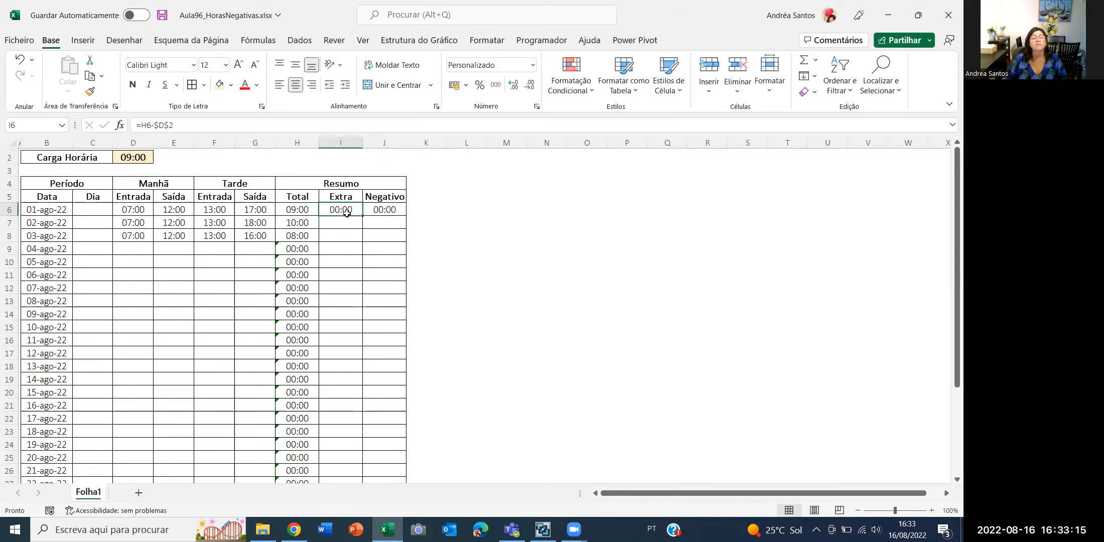
drag(346, 212, 400, 211)
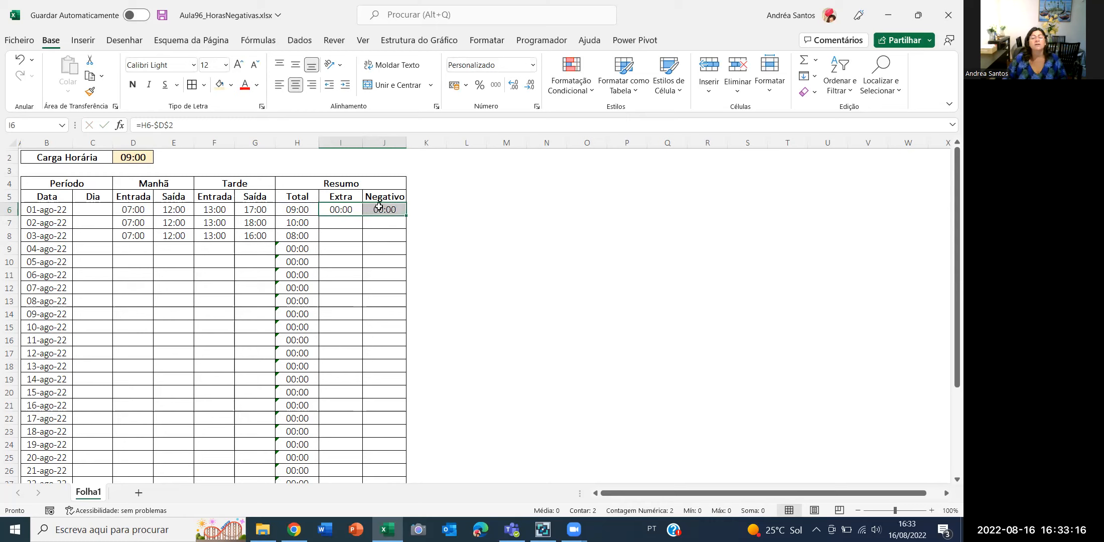
double_click(407, 216)
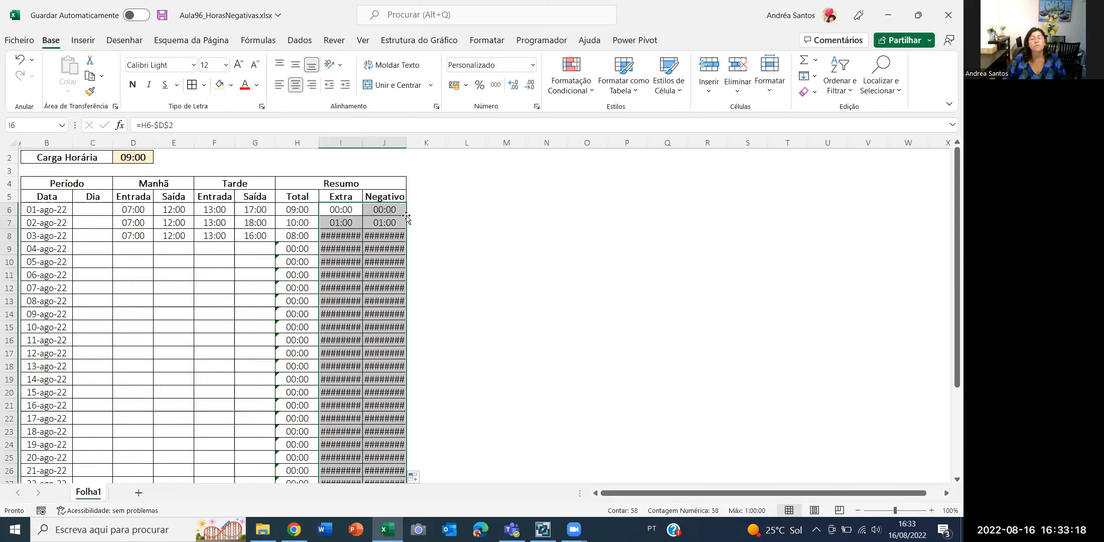
- Widen the Total, Extra and Negativo columns (H:J) together to one equal width
double_click(364, 143)
drag(365, 144, 297, 144)
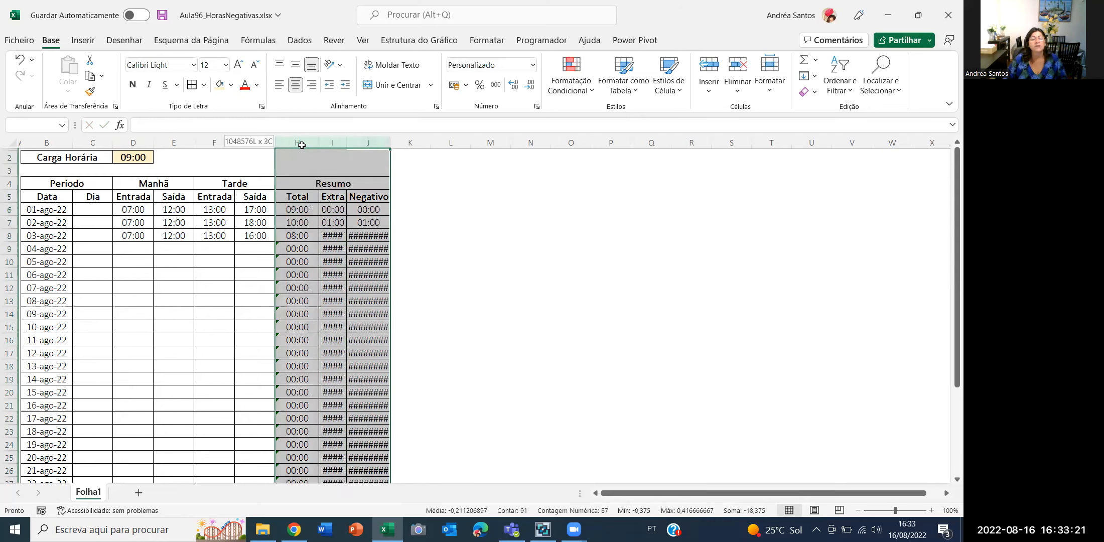
drag(389, 143, 404, 143)
- Shade the Total in H8 light orange and compare it with the Carga Horária in D2 and the Extra formula in I8
click(308, 236)
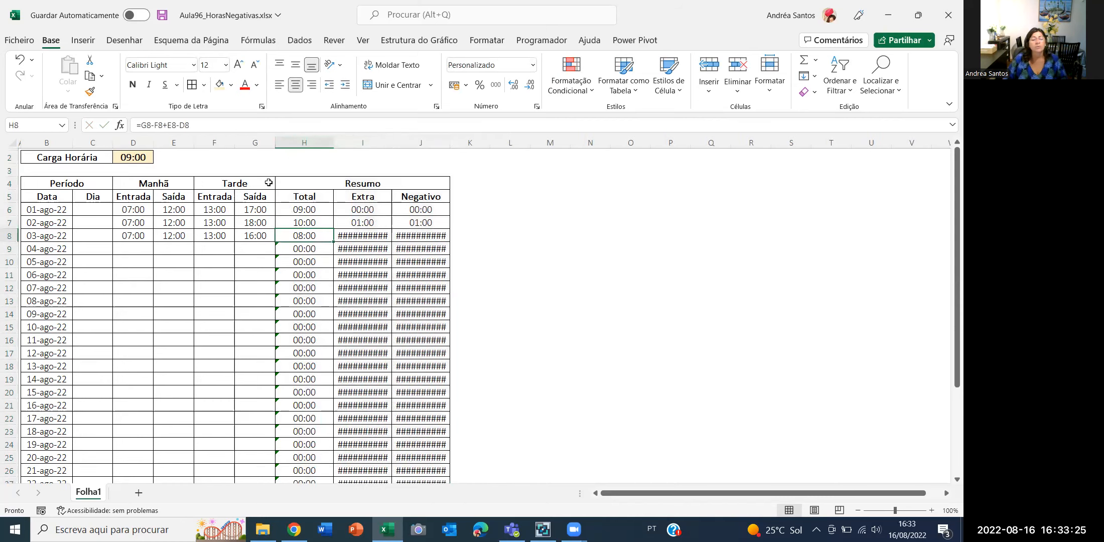
click(231, 89)
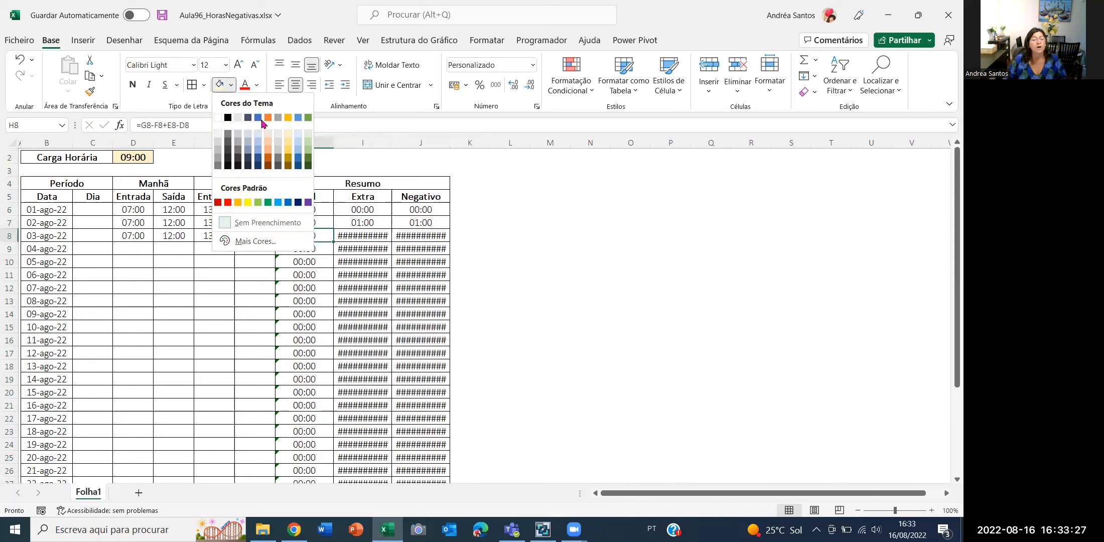
click(268, 142)
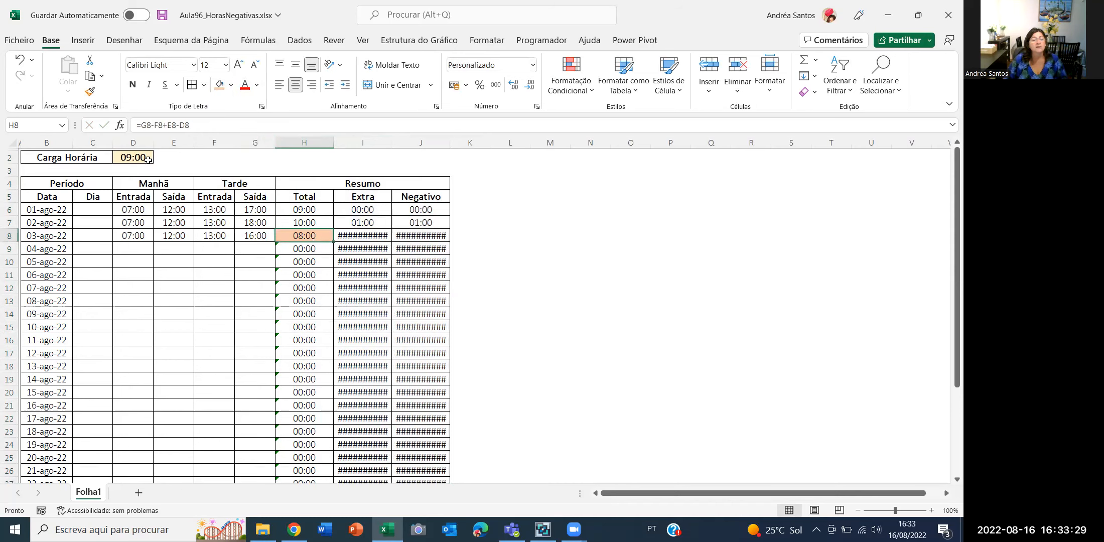
click(131, 161)
click(361, 240)
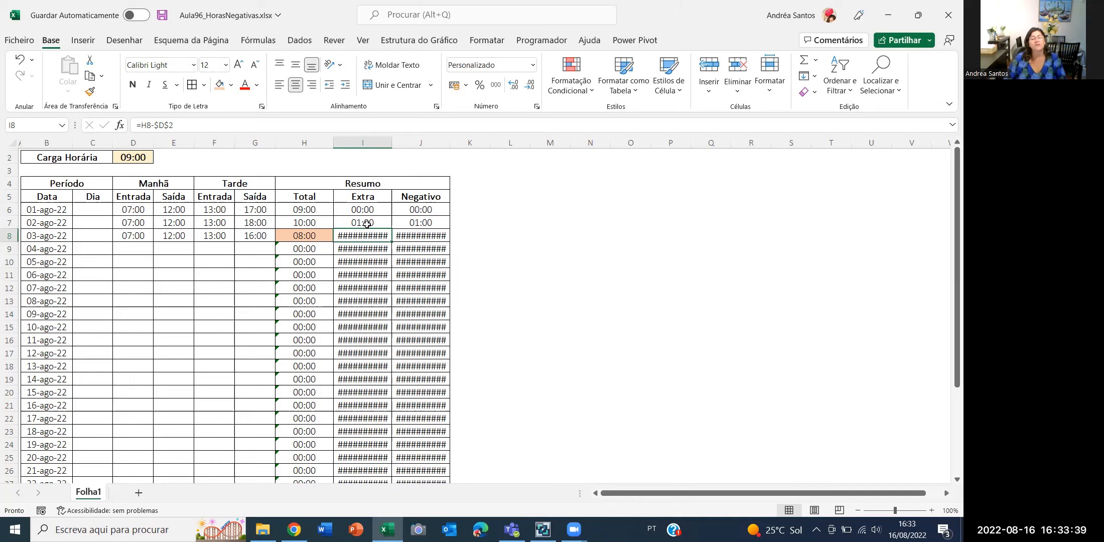
- Enable the 1904 date system (Utilizar sistema de datas 1904) for this workbook in the advanced Excel options
click(19, 42)
click(31, 496)
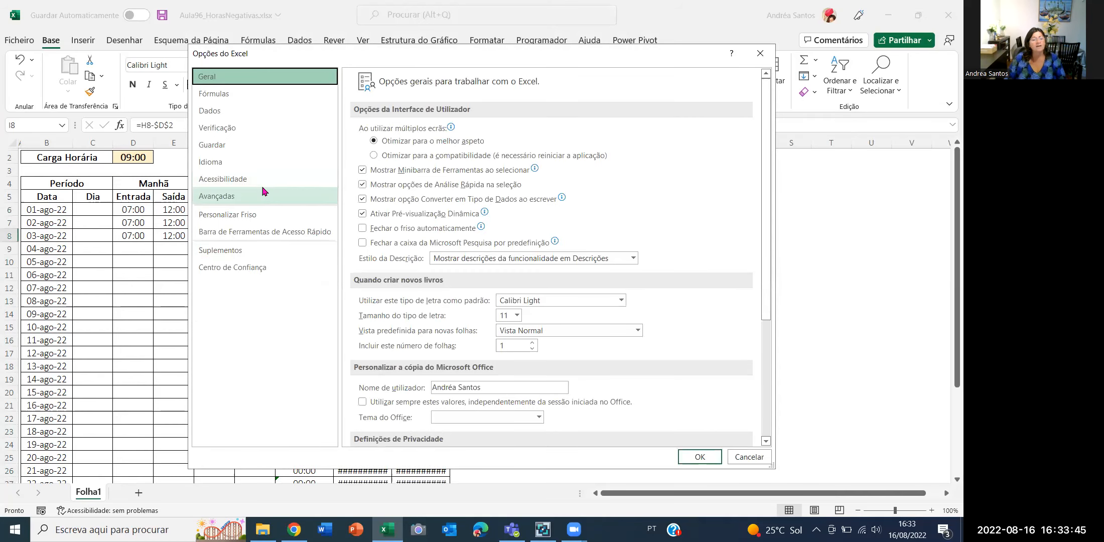
click(262, 196)
drag(767, 124, 776, 382)
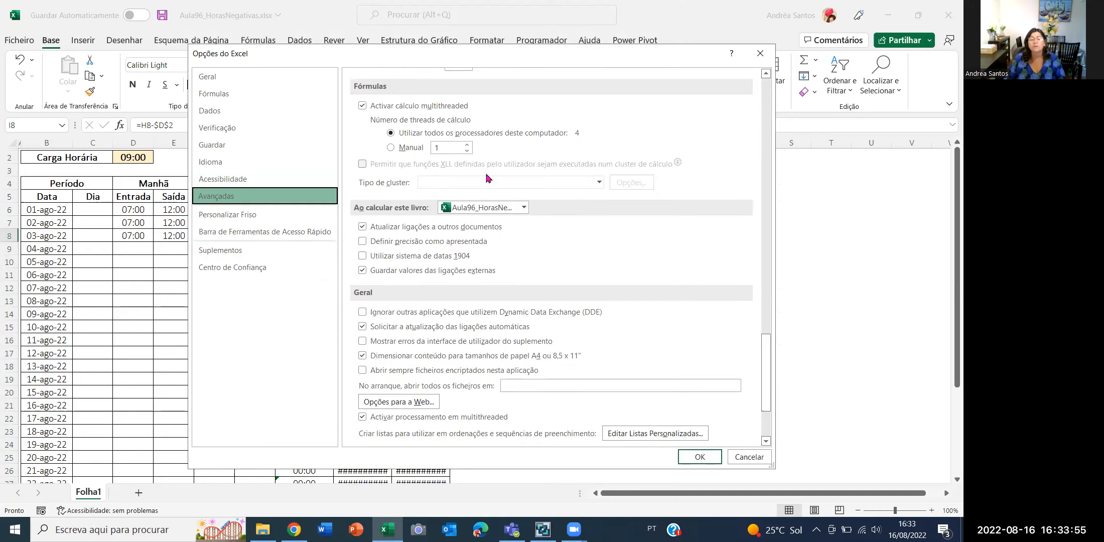
click(363, 257)
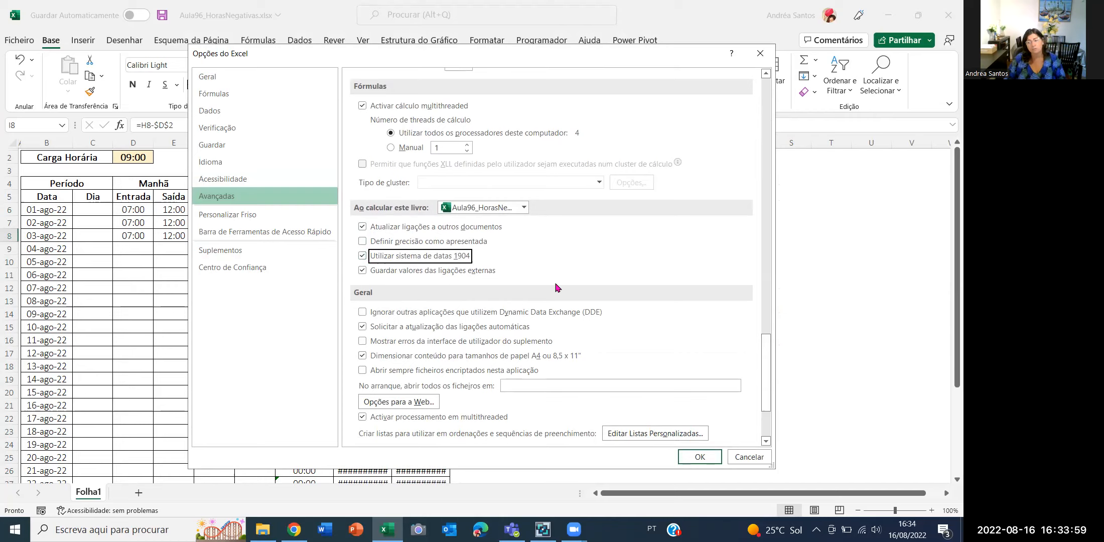
click(699, 457)
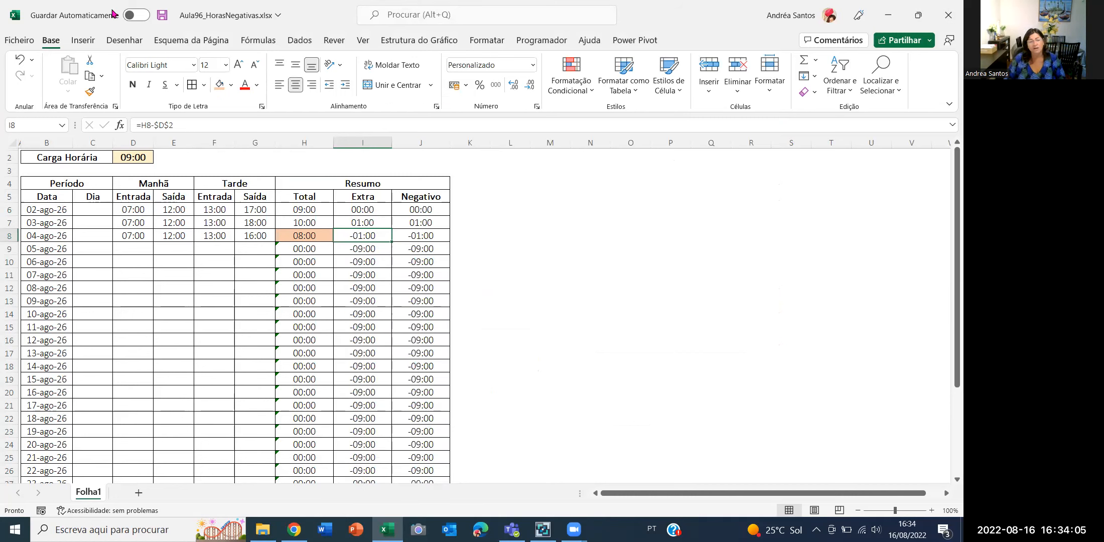
- Shade the Extra value in I8 light green
click(230, 84)
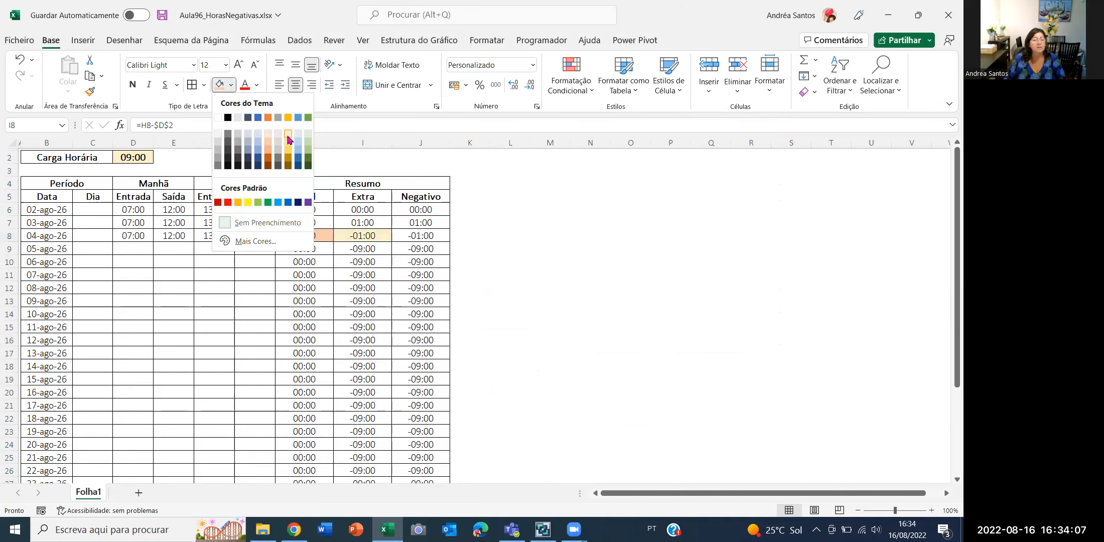
click(308, 134)
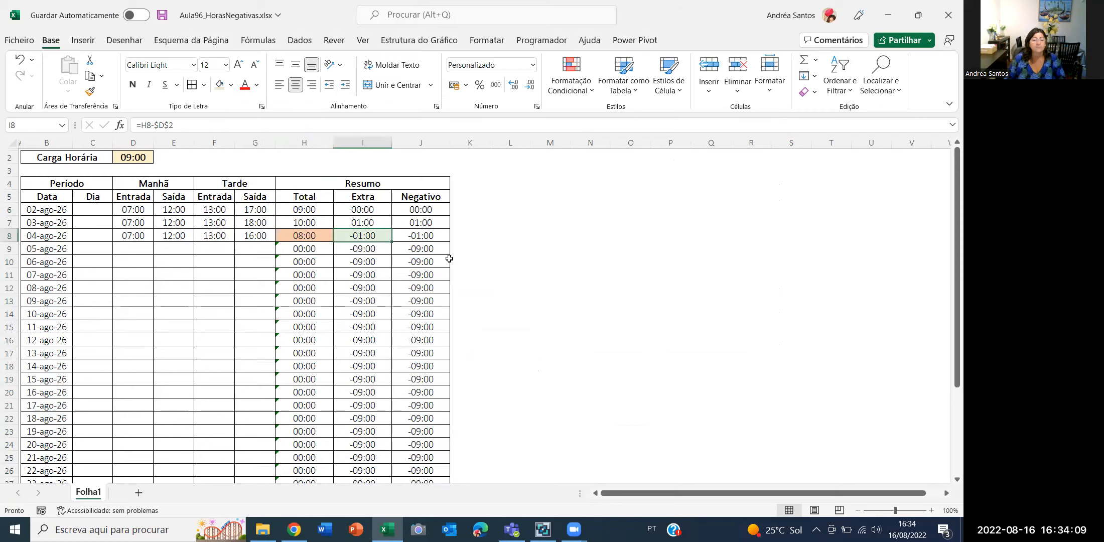
- Change the Extra formula in I6 to =SE(H6-$D$2>0;H6-$D$2;0)
click(358, 208)
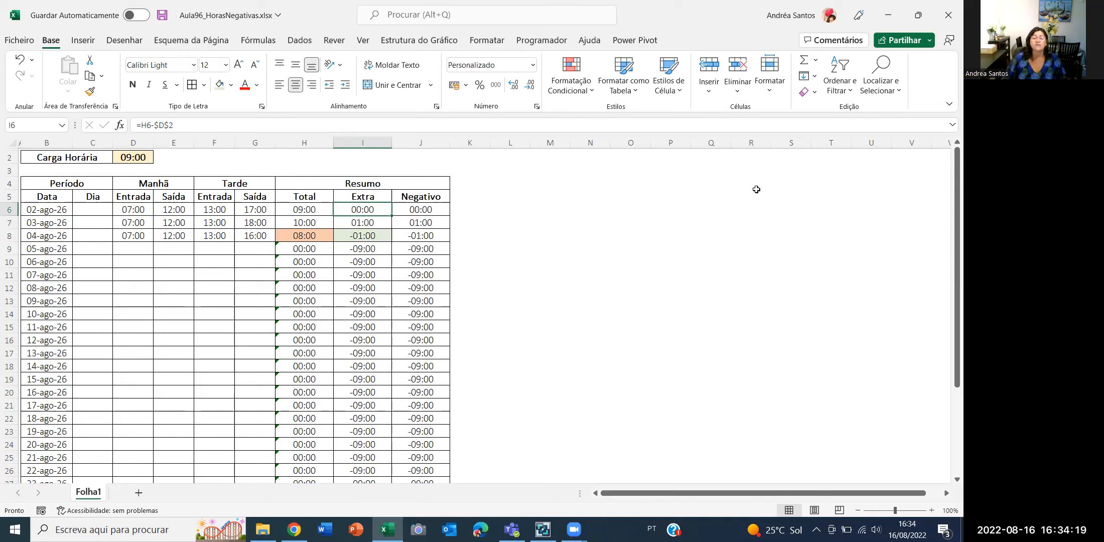
click(140, 126)
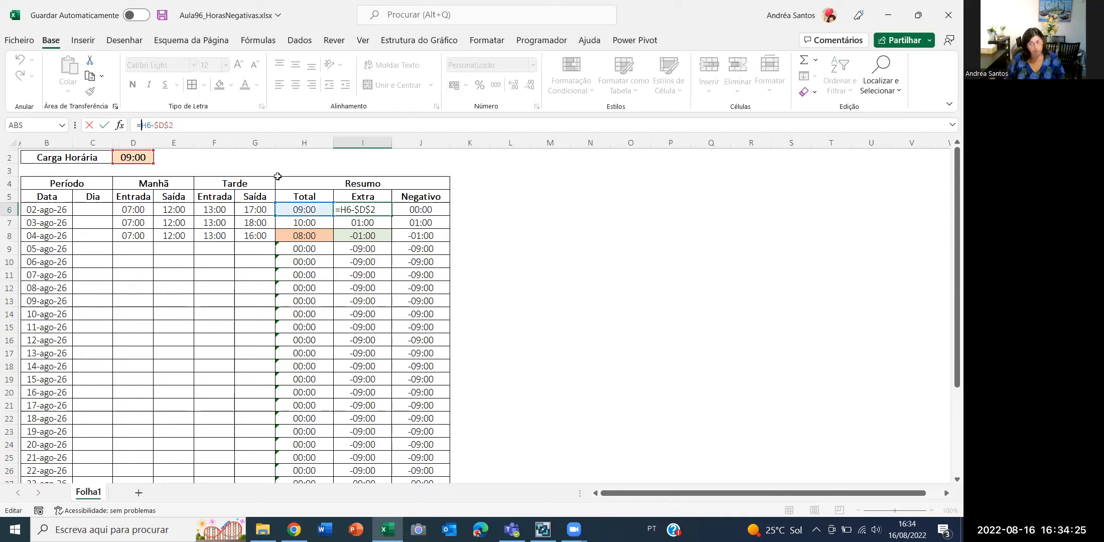
drag(185, 125, 141, 124)
key(ctrl+c)
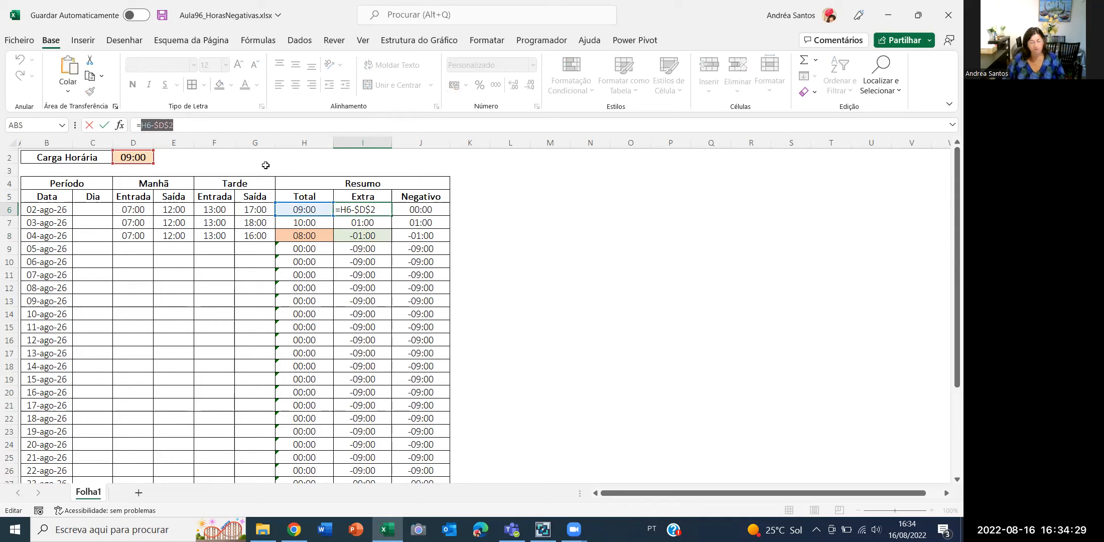
click(141, 125)
text(se()
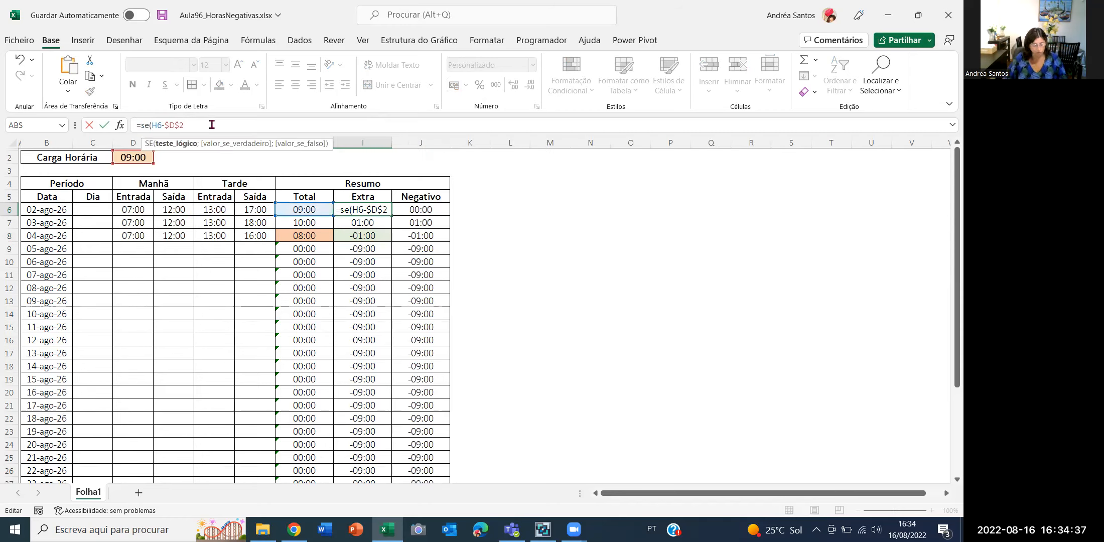
text(>)
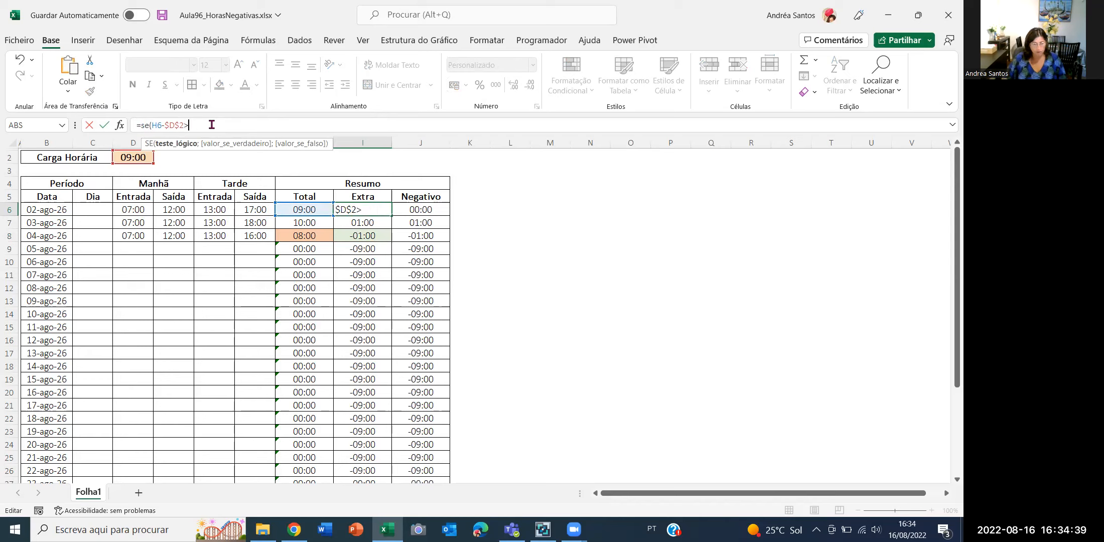
text(0;)
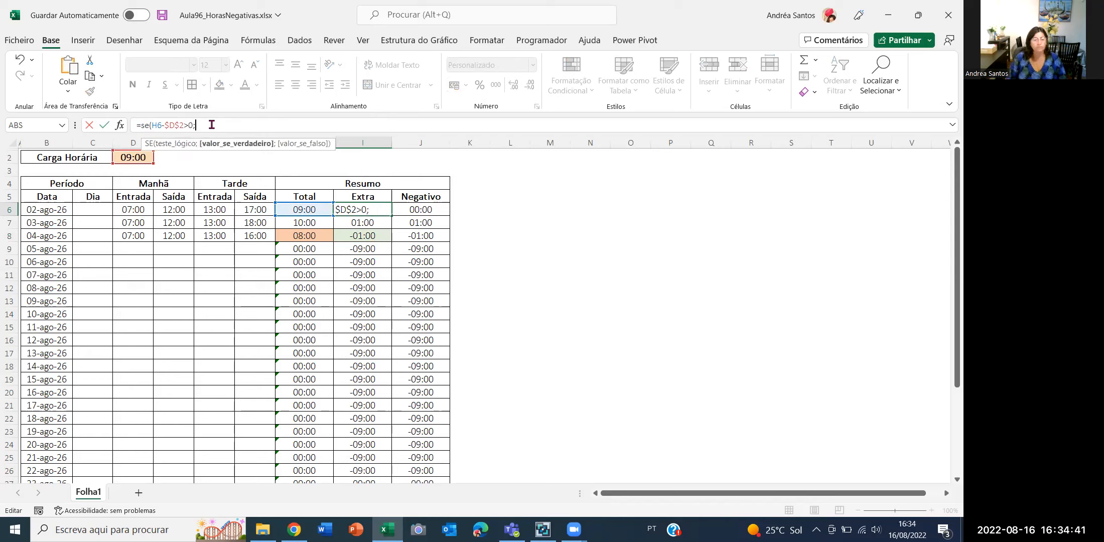
text(H6-$D$2)
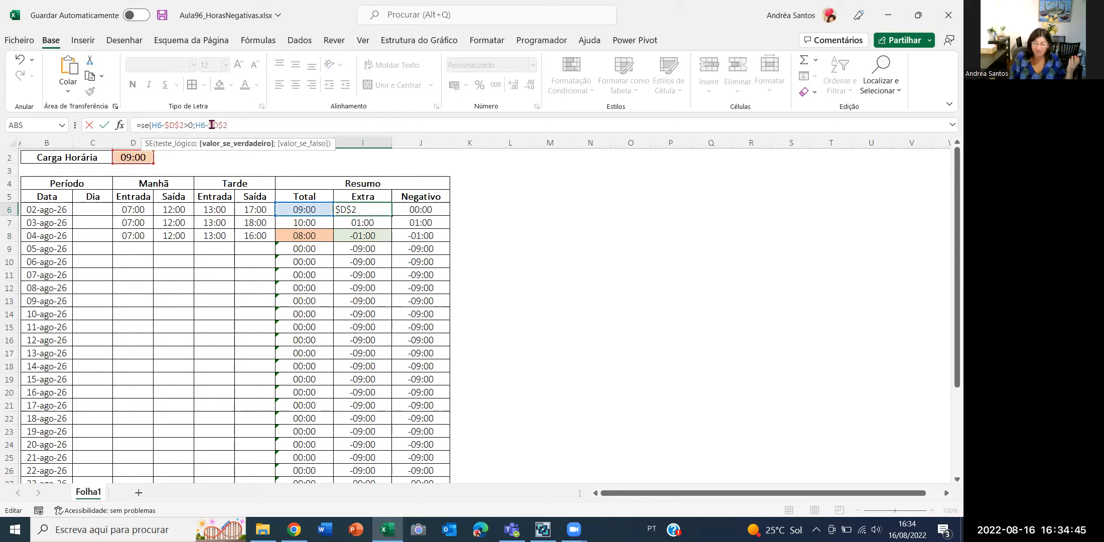
text(;)
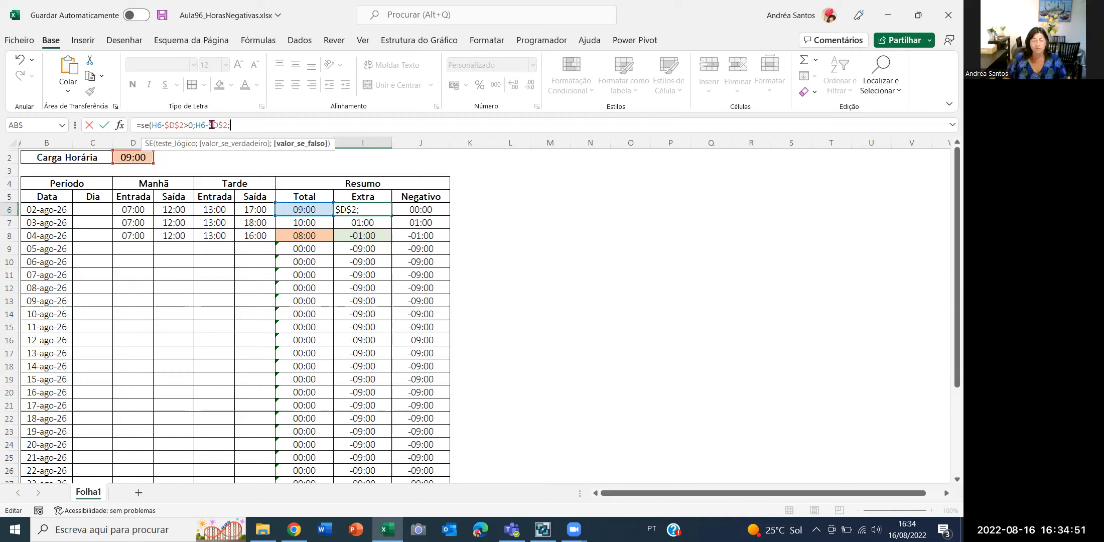
text(0))
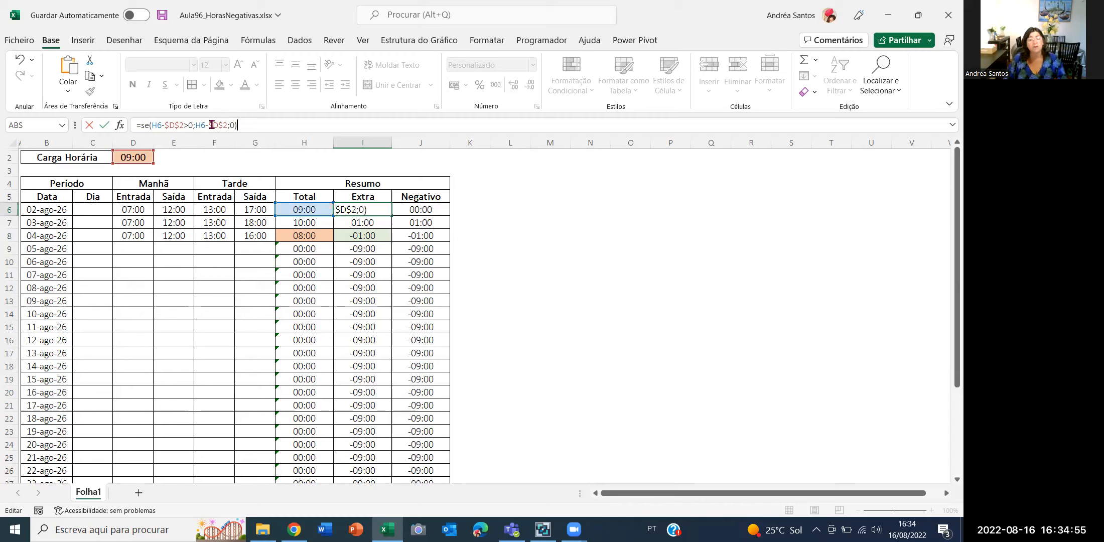
key(ctrl+Return)
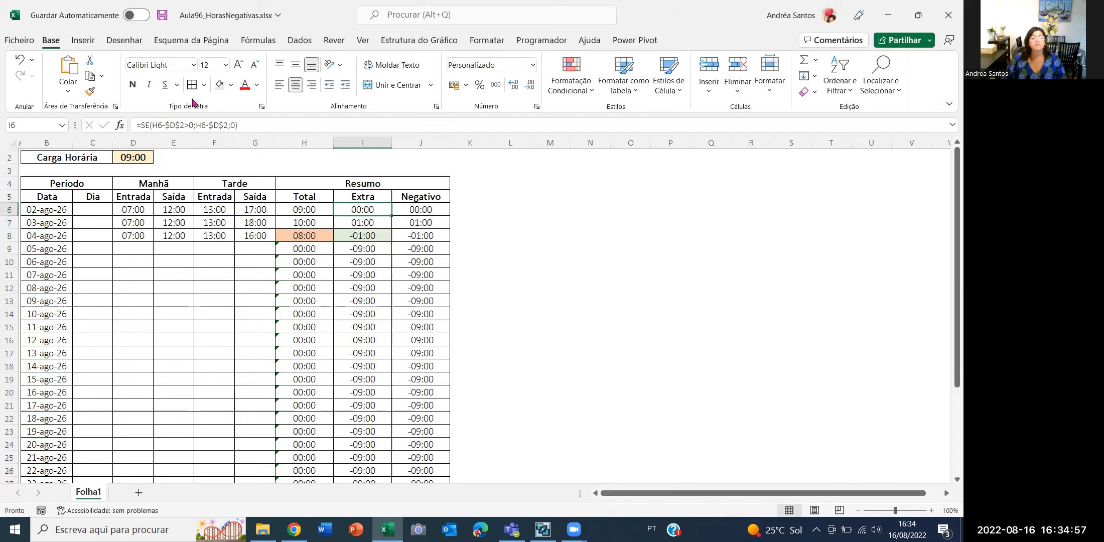
- Fill the Extra formula from I6 down the column and shade I7 light green
double_click(392, 216)
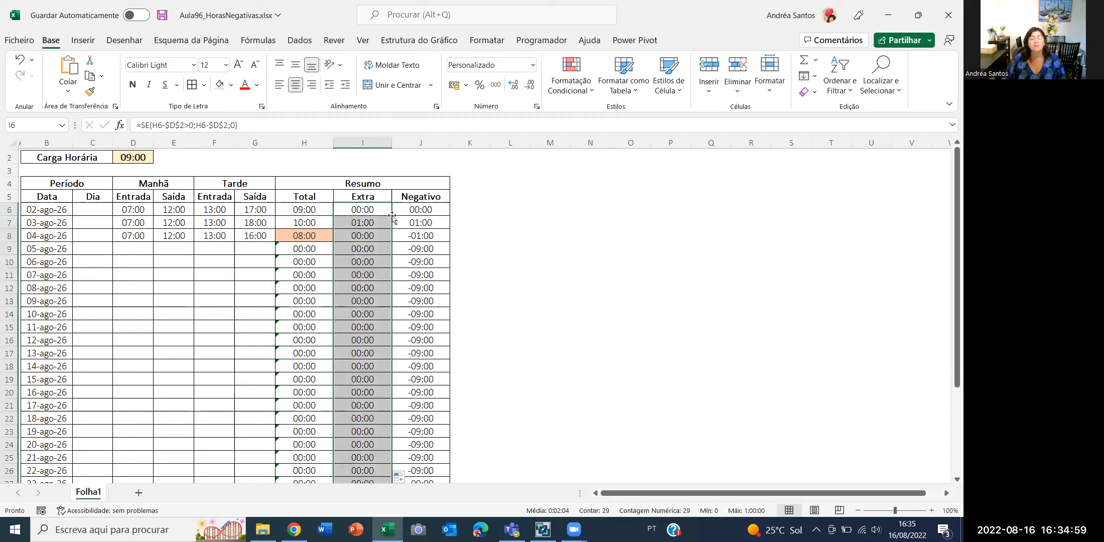
click(366, 224)
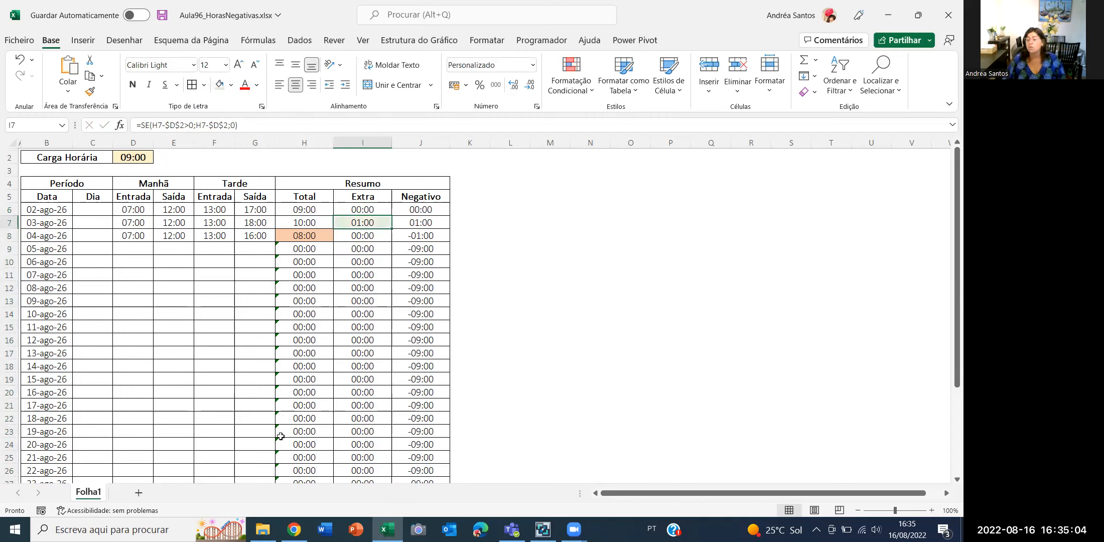
- Replace the Negativo formula in J6 with an exact copy of the Extra formula text from I6
click(376, 211)
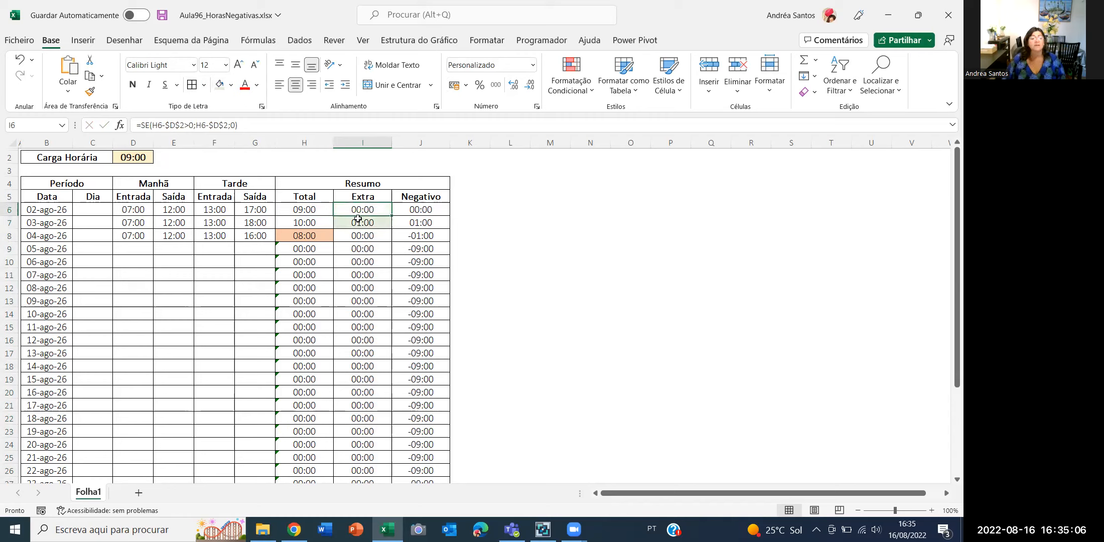
drag(248, 126, 109, 117)
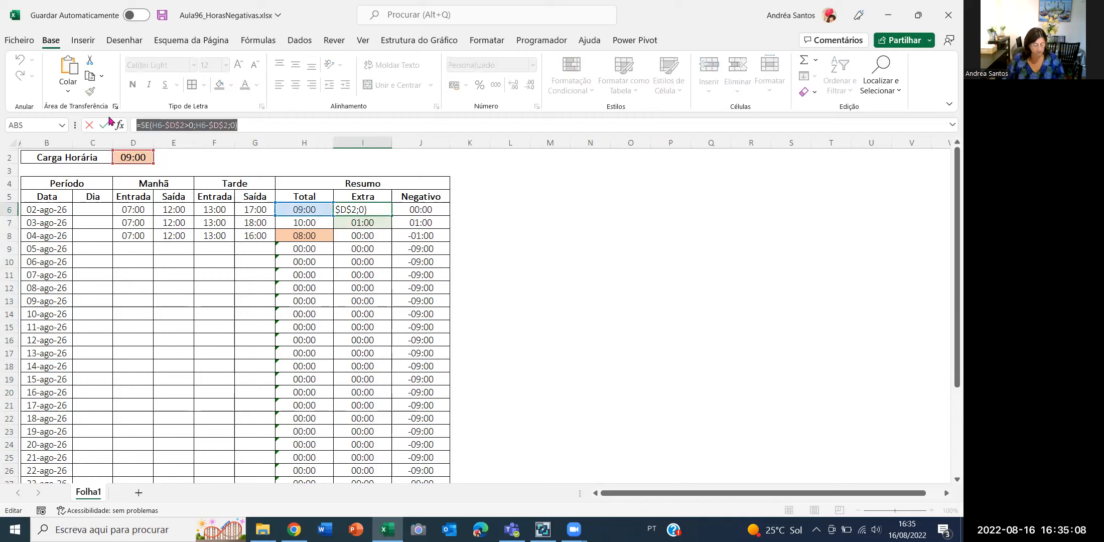
key(Escape)
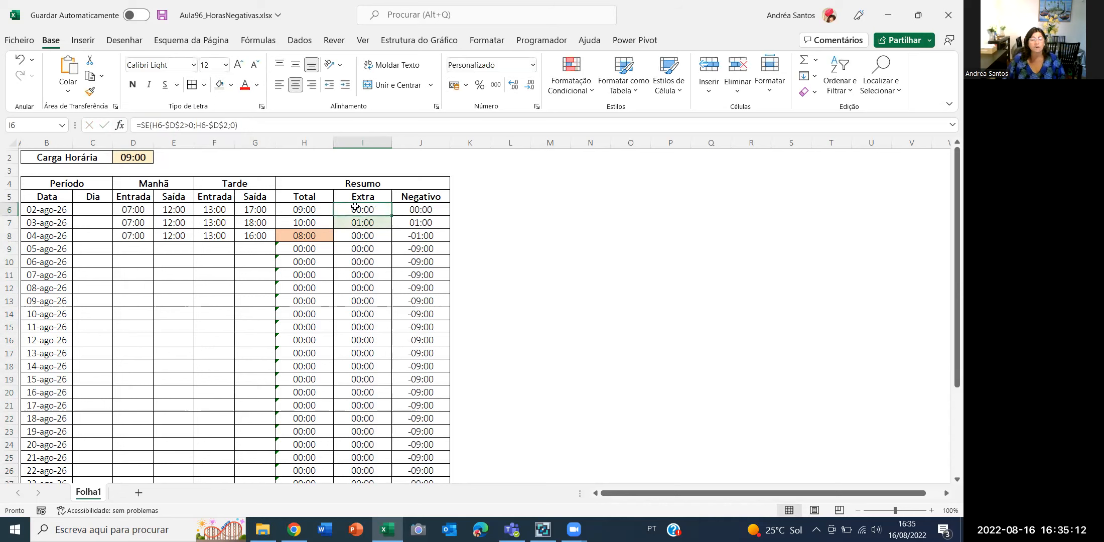
drag(270, 125, 3, 122)
key(ctrl+c)
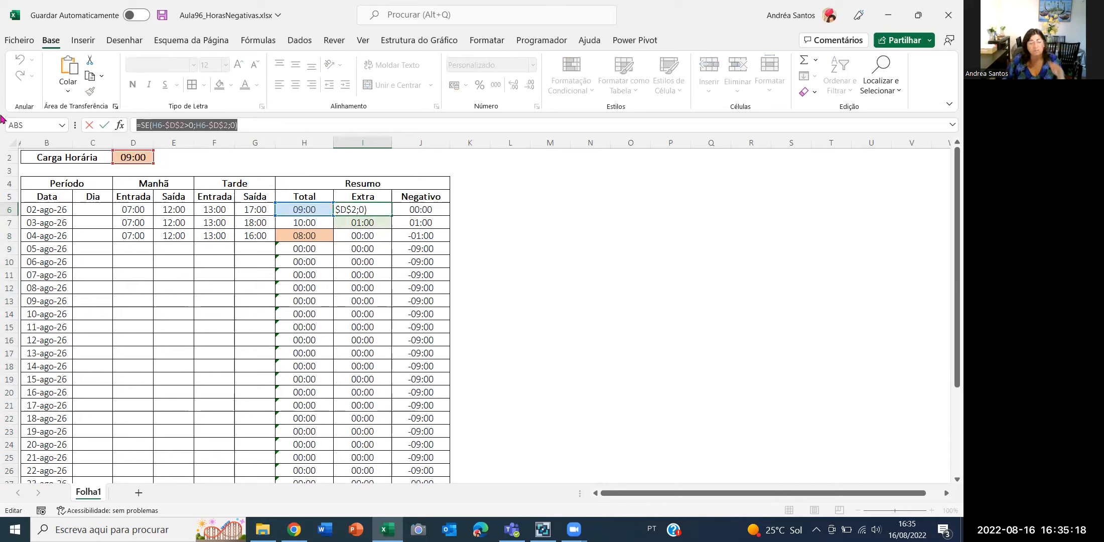
key(Escape)
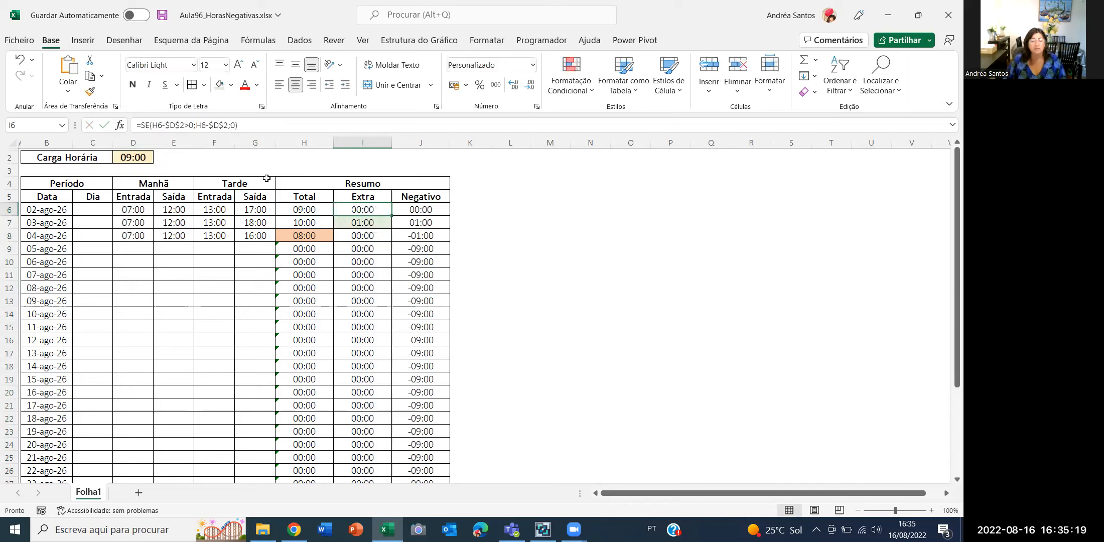
click(429, 209)
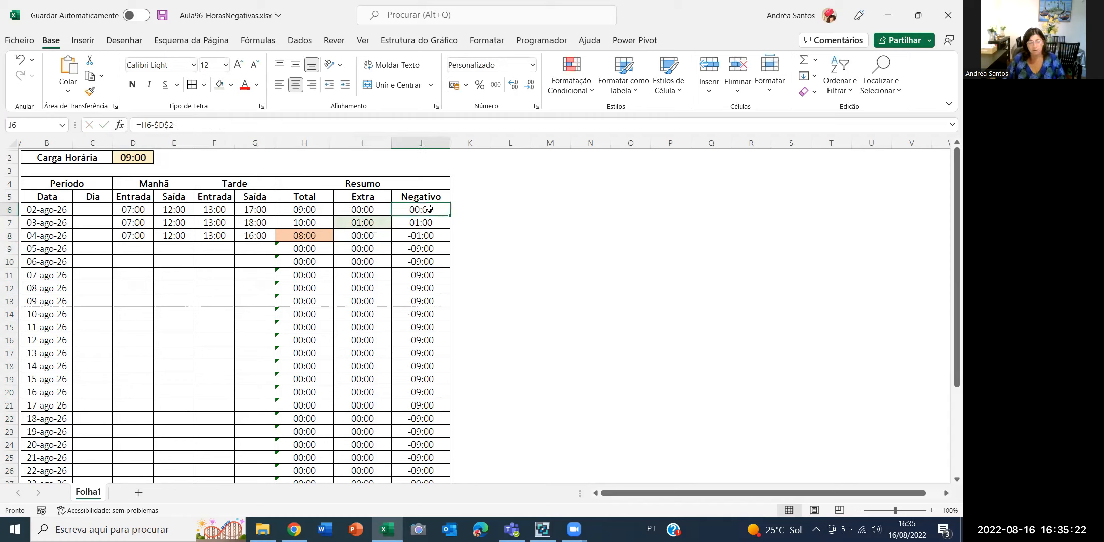
drag(173, 125, 5, 117)
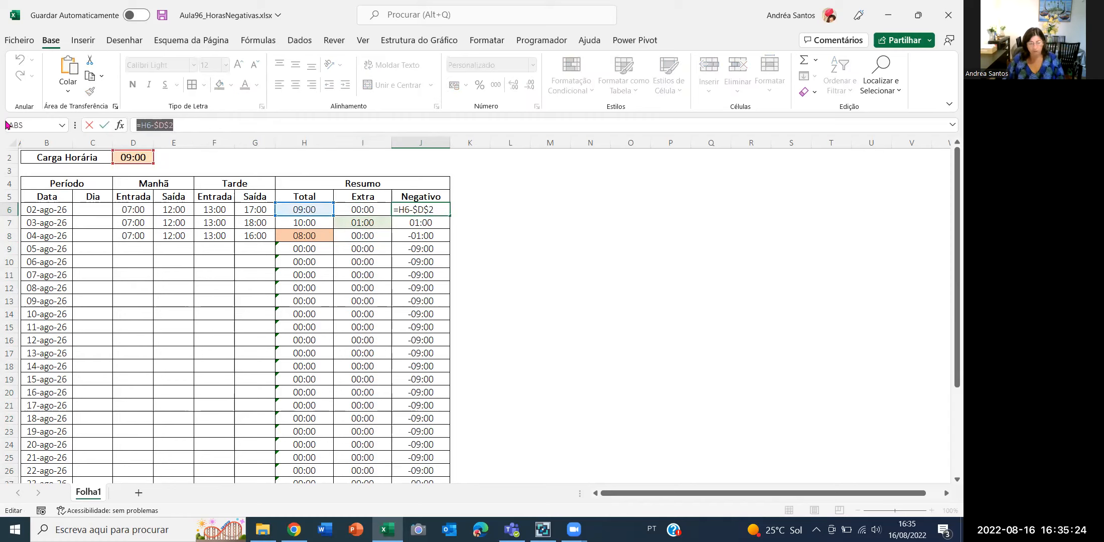
key(ctrl+v)
click(106, 124)
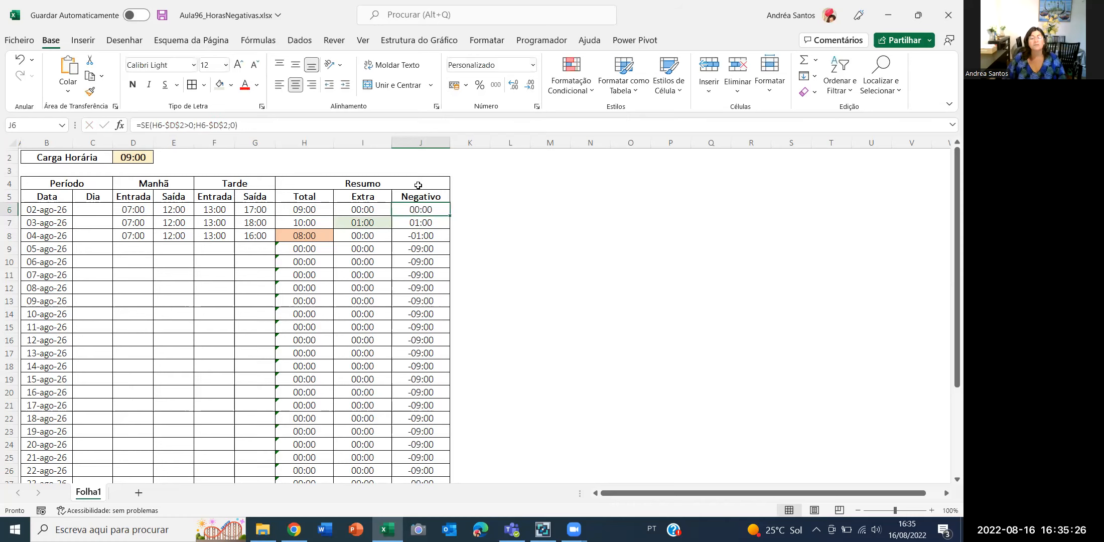
- Change the logical test (Teste_lógico) of the SE function in J6 to H6-$D$2<0
click(120, 125)
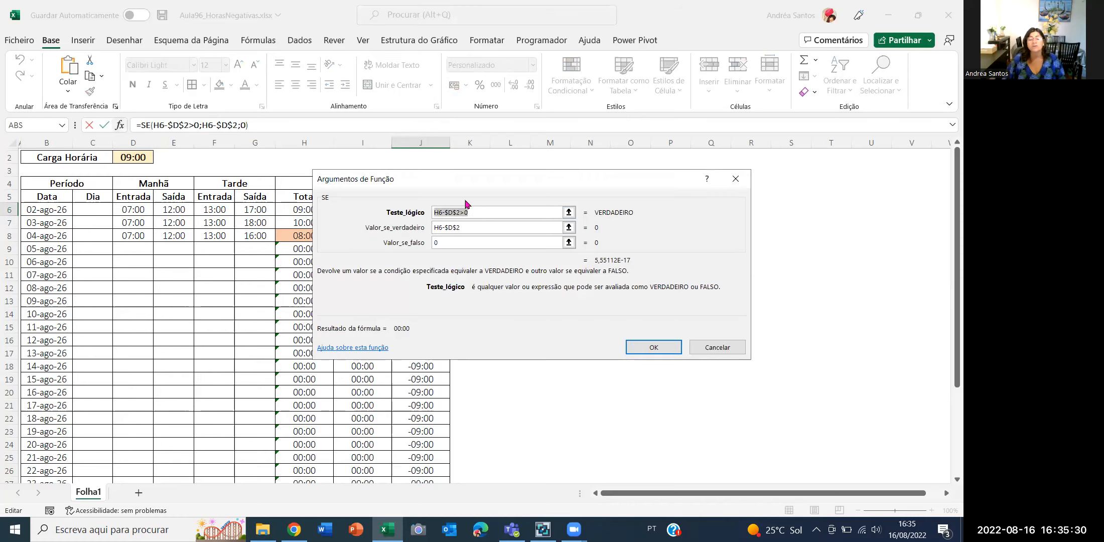
drag(464, 180, 433, 232)
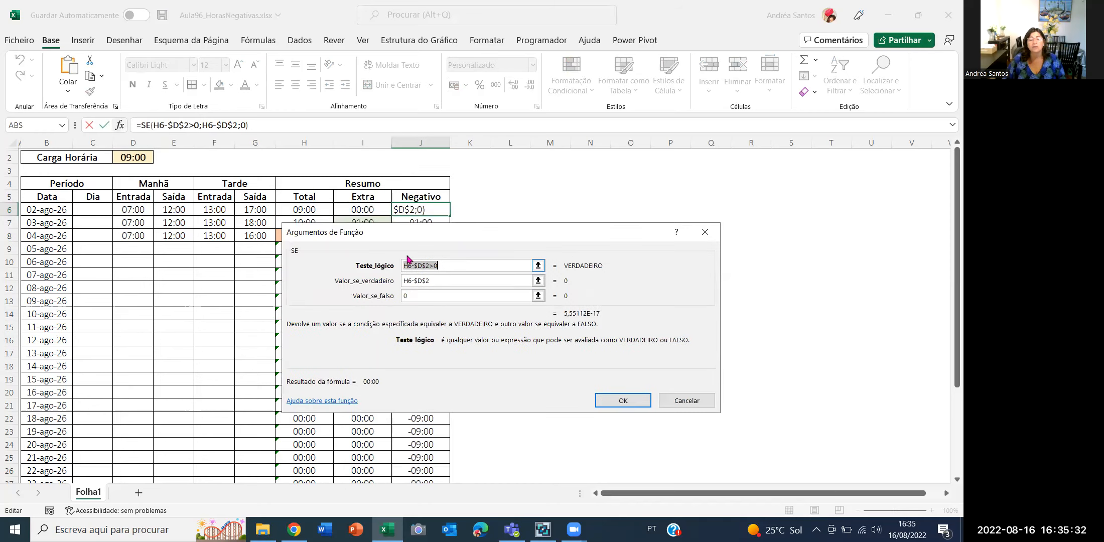
click(430, 265)
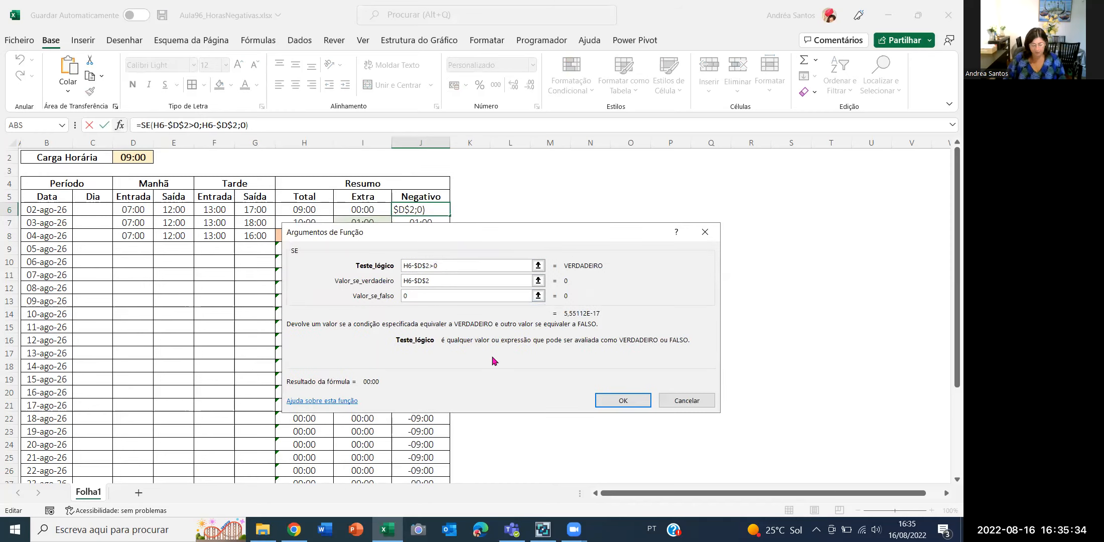
text(>)
key(BackSpace)
text(<)
key(Delete)
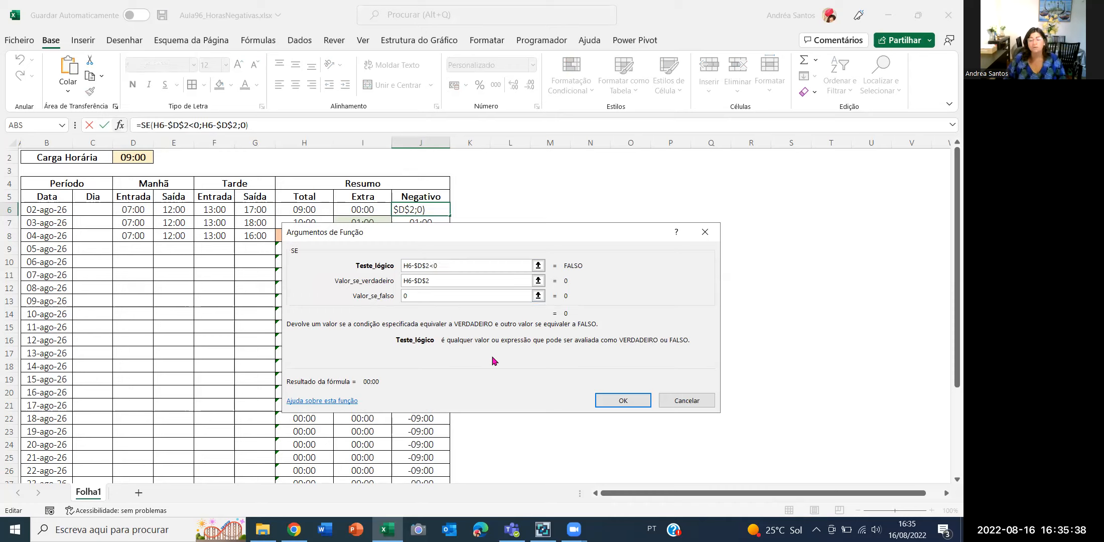
click(443, 281)
click(634, 403)
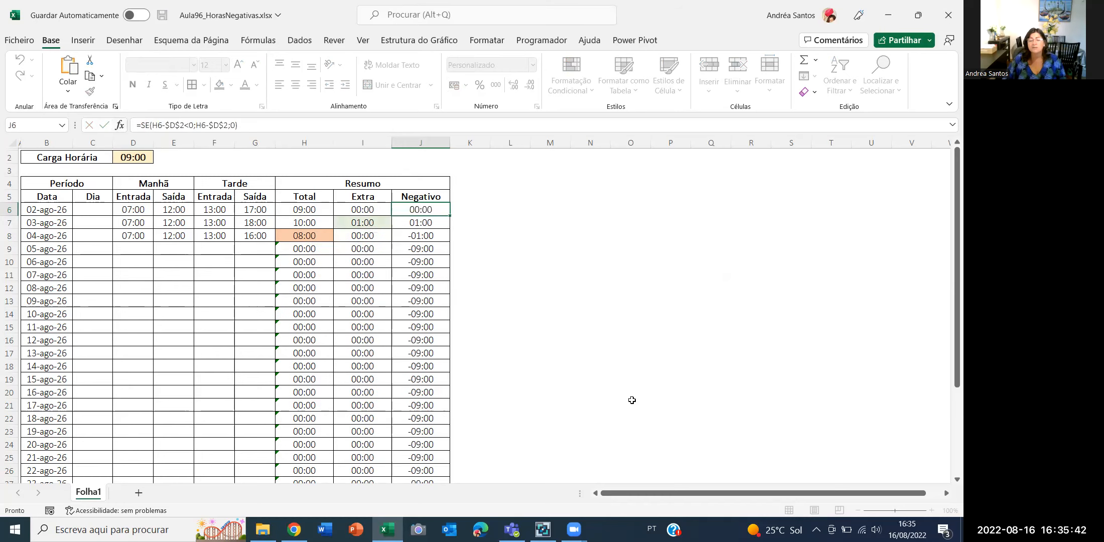
- Fill the Negativo formula from J6 down the column and shade J8 light green
double_click(448, 217)
click(426, 237)
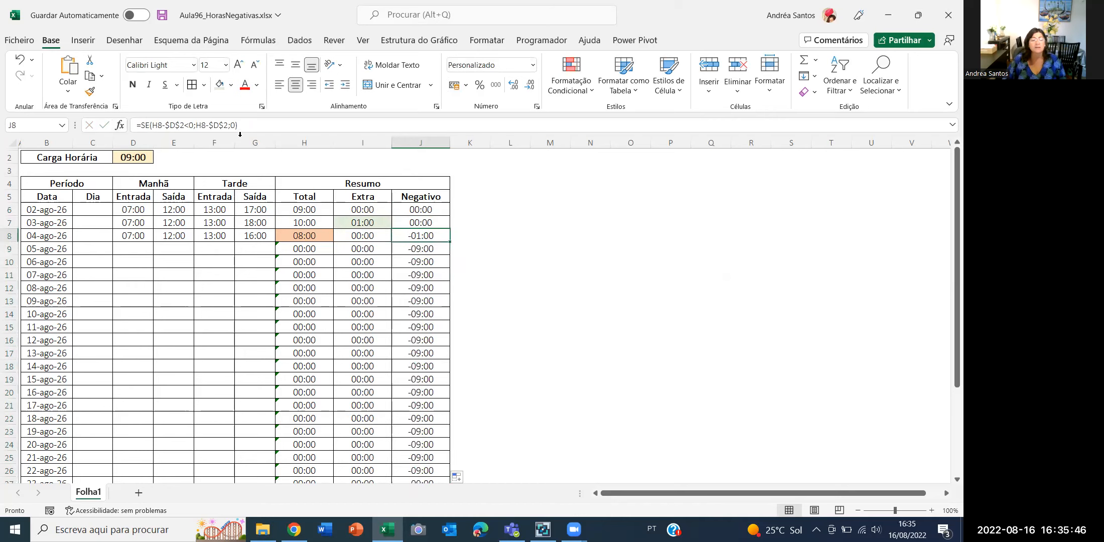
click(220, 87)
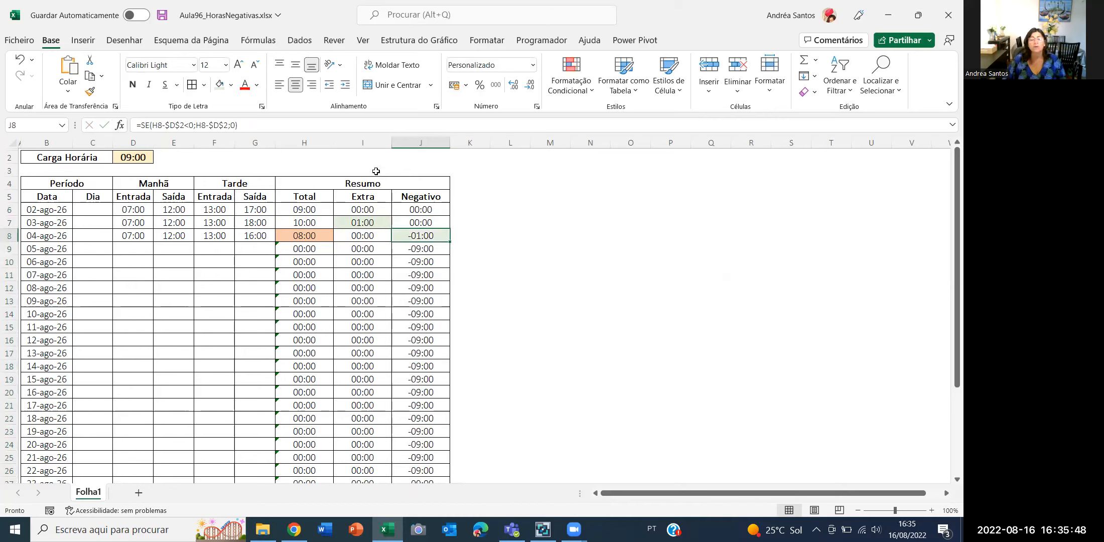
- Total the Extra column in I3 with =SOMA(I6:I34)
click(376, 171)
text(=soma()
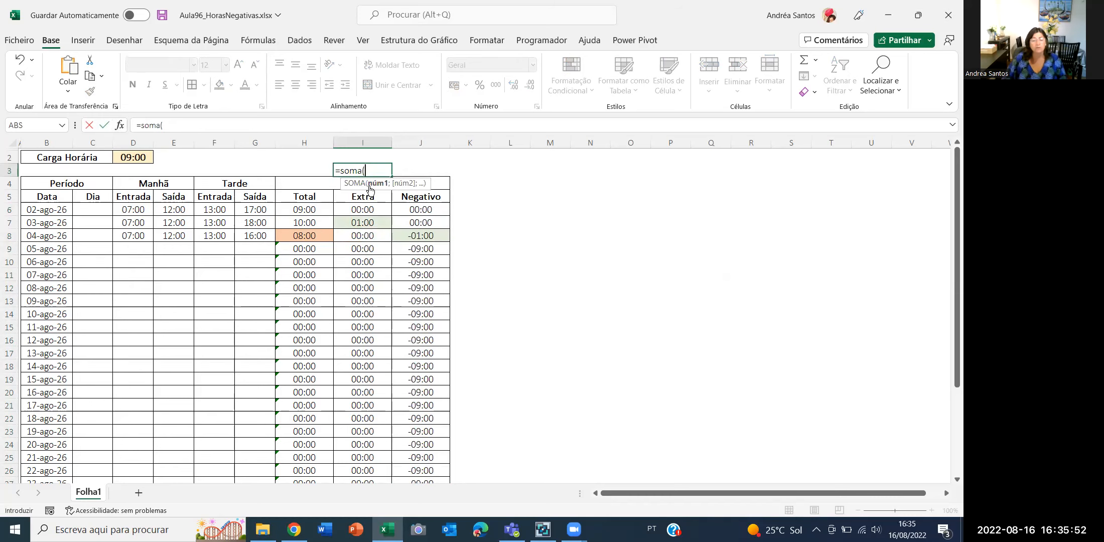
click(356, 205)
key(ctrl+shift+Down)
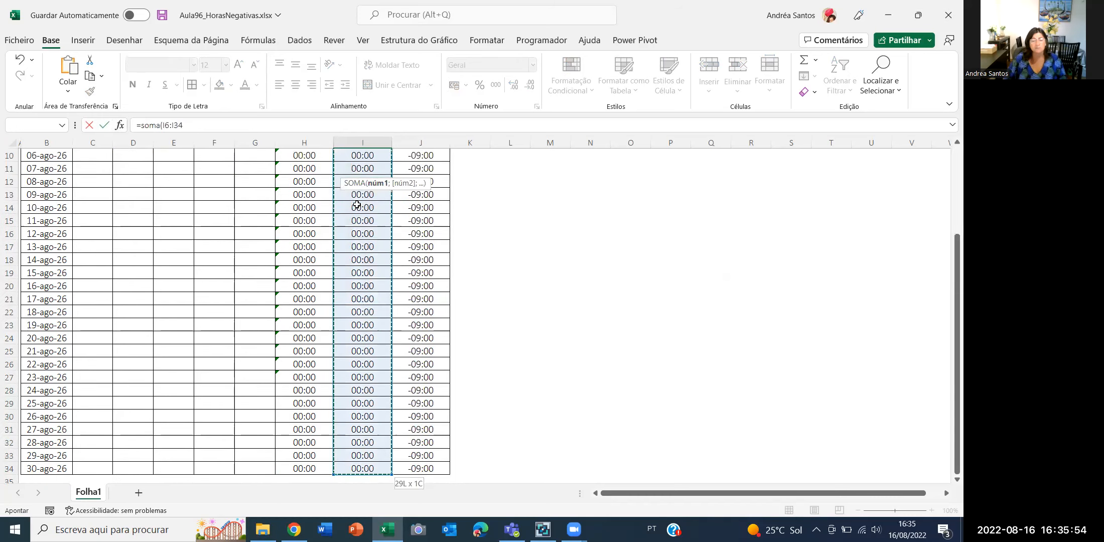
key(Return)
key(Up)
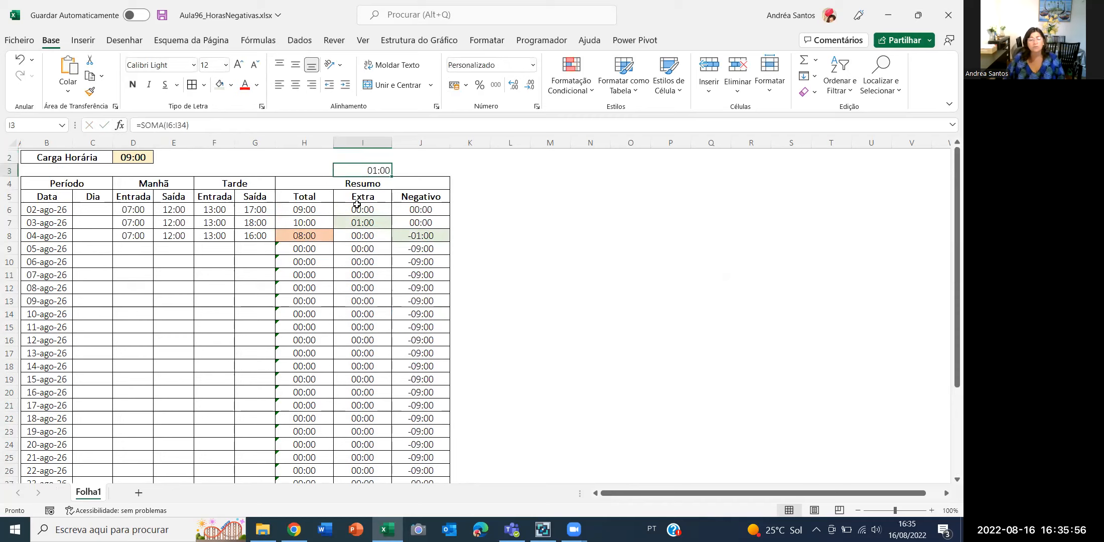
- Copy the sum formula from I3 to J3 to total the Negativo column
key(ctrl+c)
key(Right)
key(ctrl+v)
key(Escape)
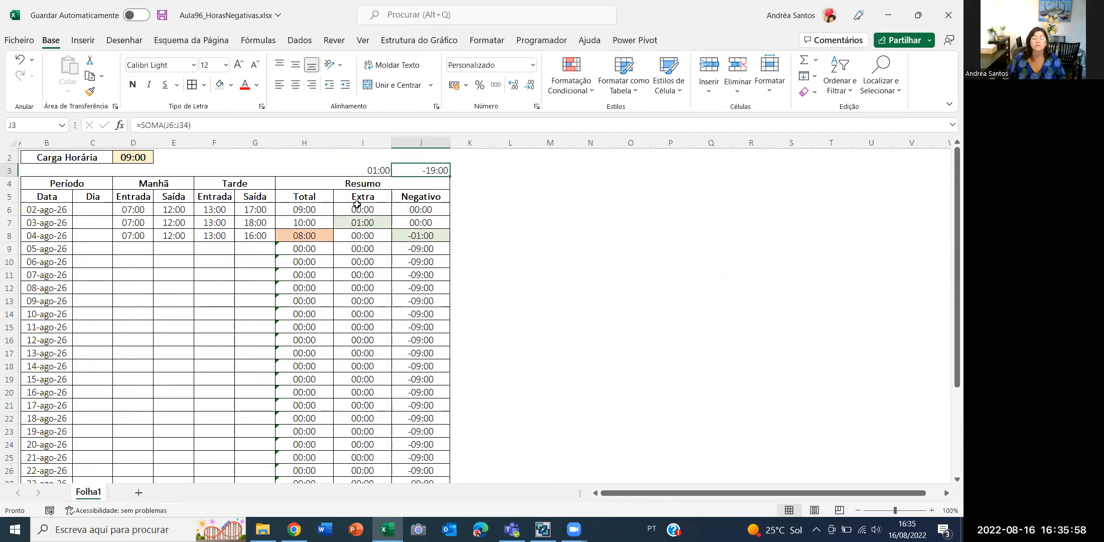
- Examine the Negativo and Total formulas in the rows of days without entries, from row 9 down, and in J6
key(Down)
key(Down)
key(Down)
key(Down)
key(Down)
key(Down)
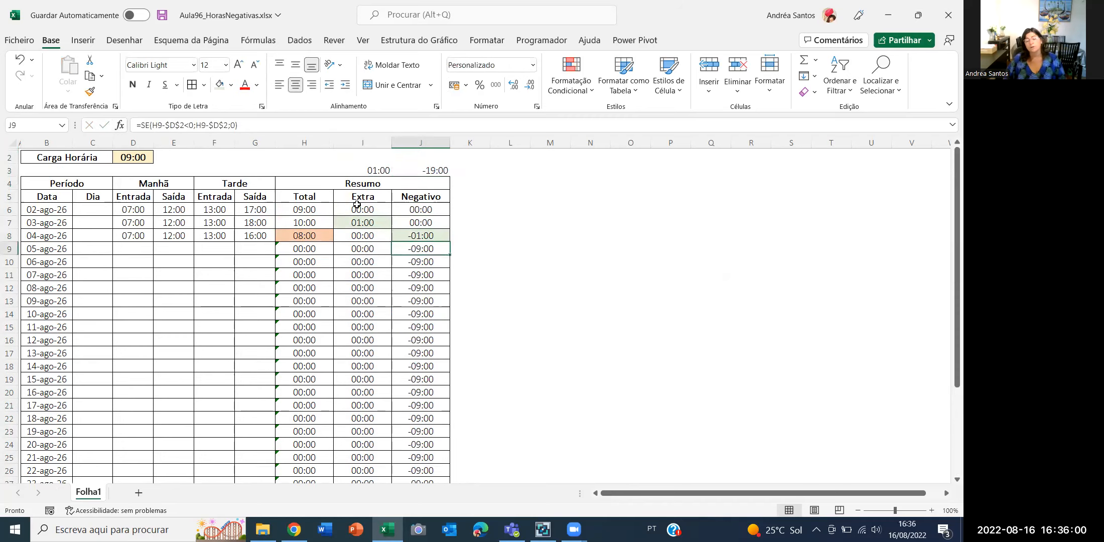
key(Down)
key(Down)
key(Down)
key(Down)
key(Down)
key(Left)
key(Left)
key(Up)
key(Up)
key(Up)
key(Up)
key(Up)
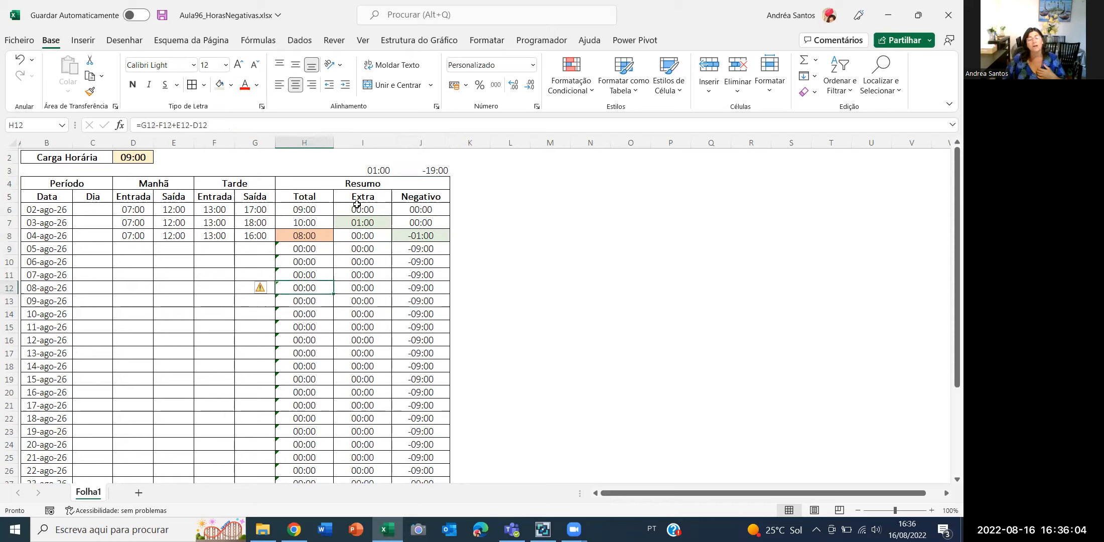
key(Right)
key(Right)
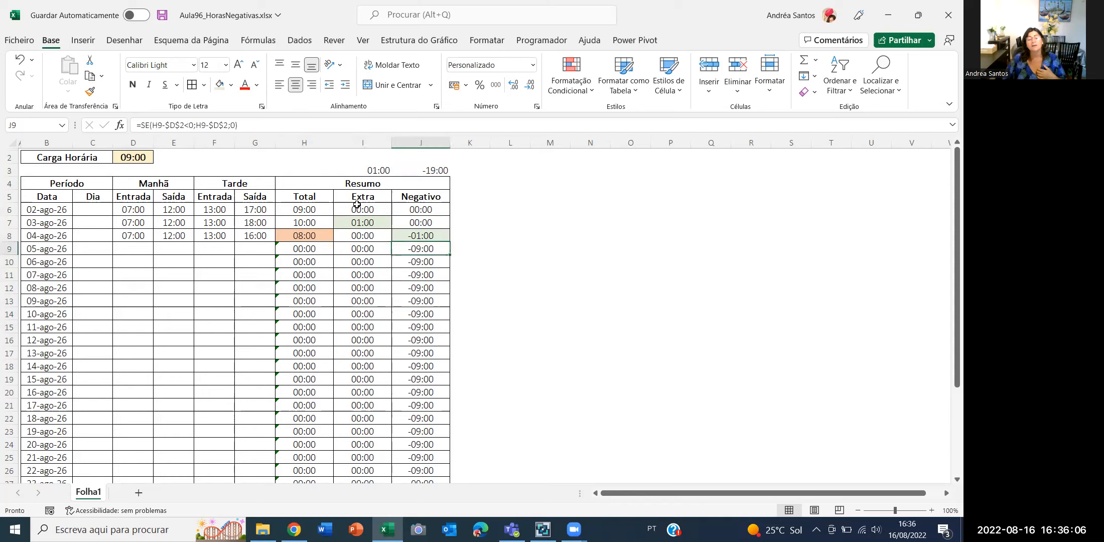
key(Up)
key(Up)
key(Up)
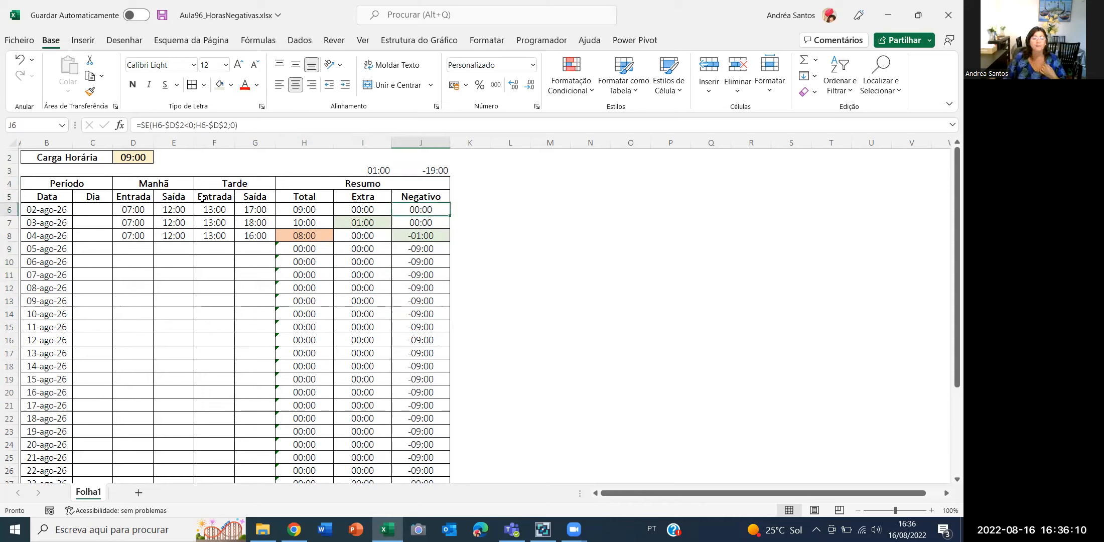
- Replace the final 0 in J6's Negativo formula with a nested SE(H6=0;0)
click(151, 127)
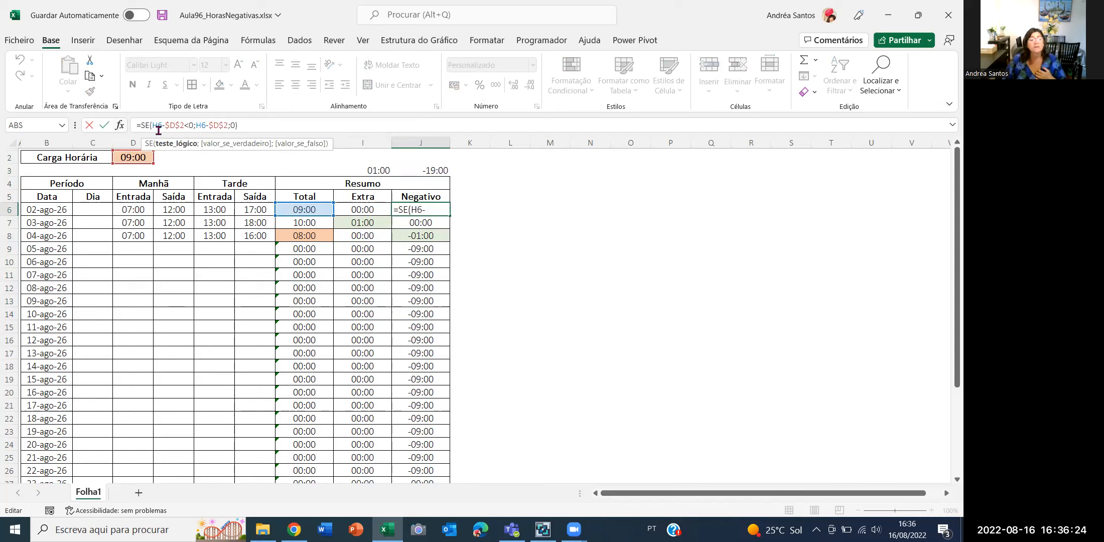
click(230, 126)
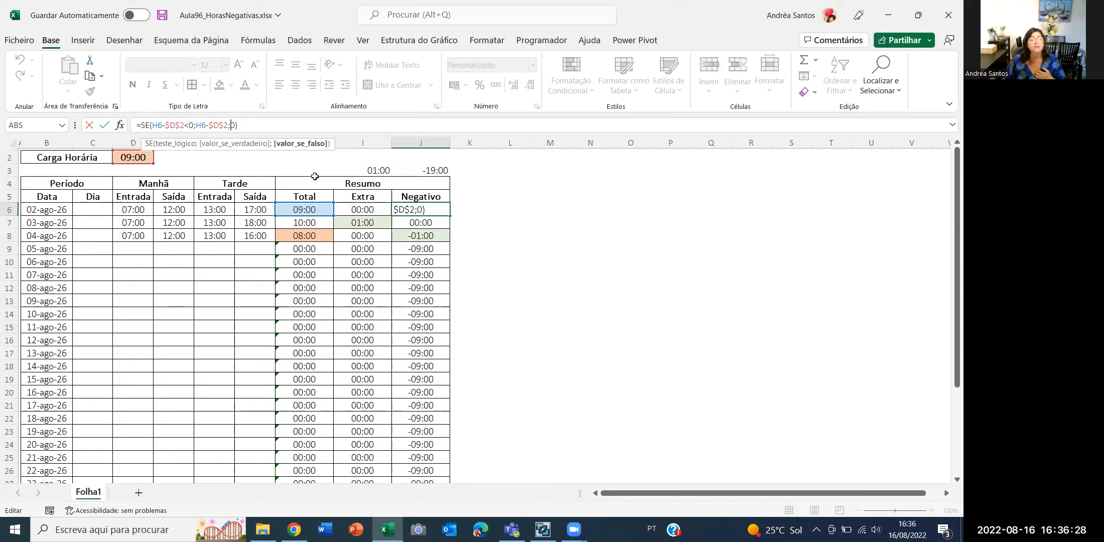
text(se()
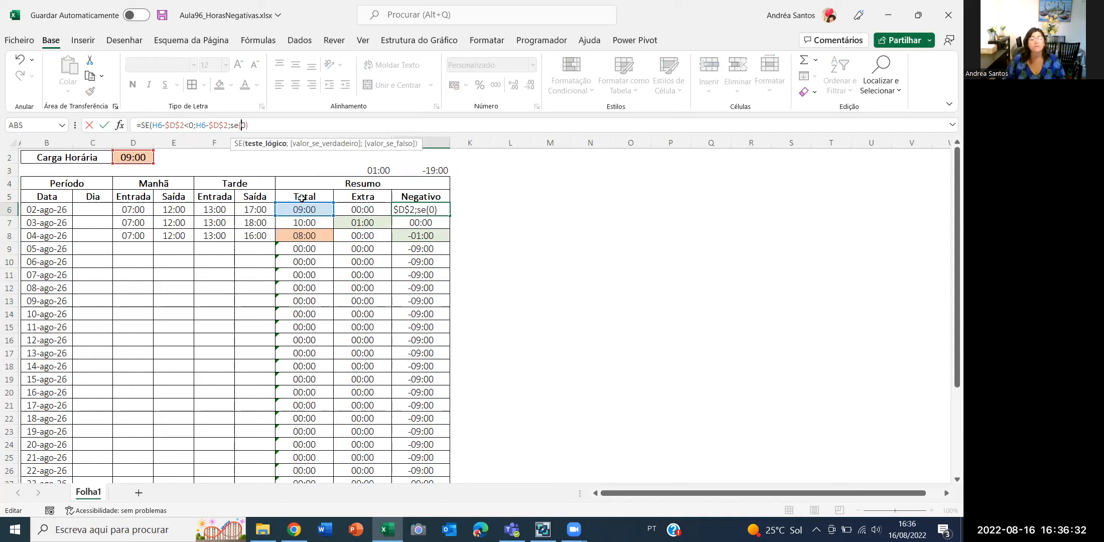
click(293, 210)
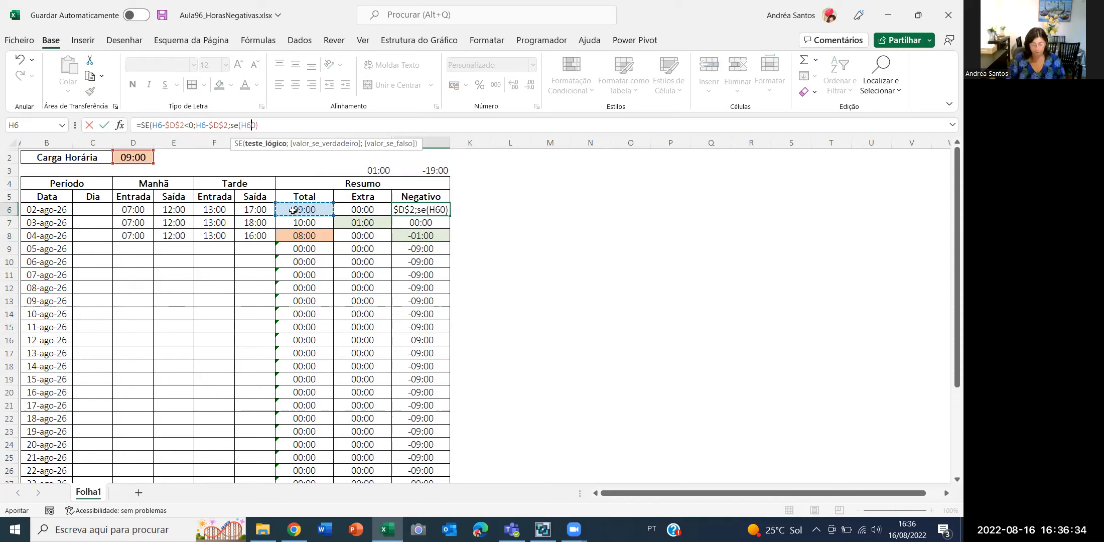
text(=0)
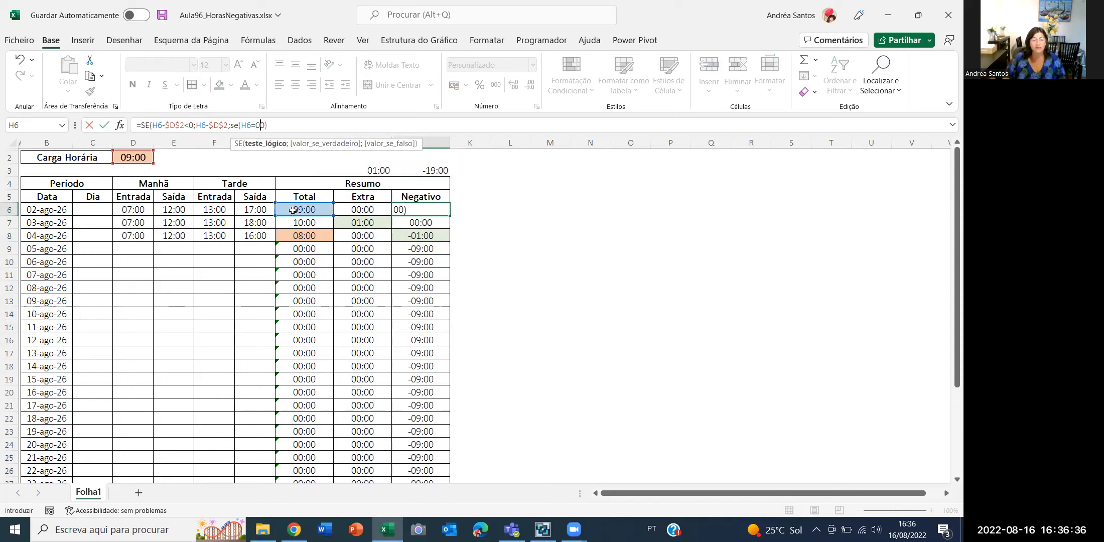
text(;)
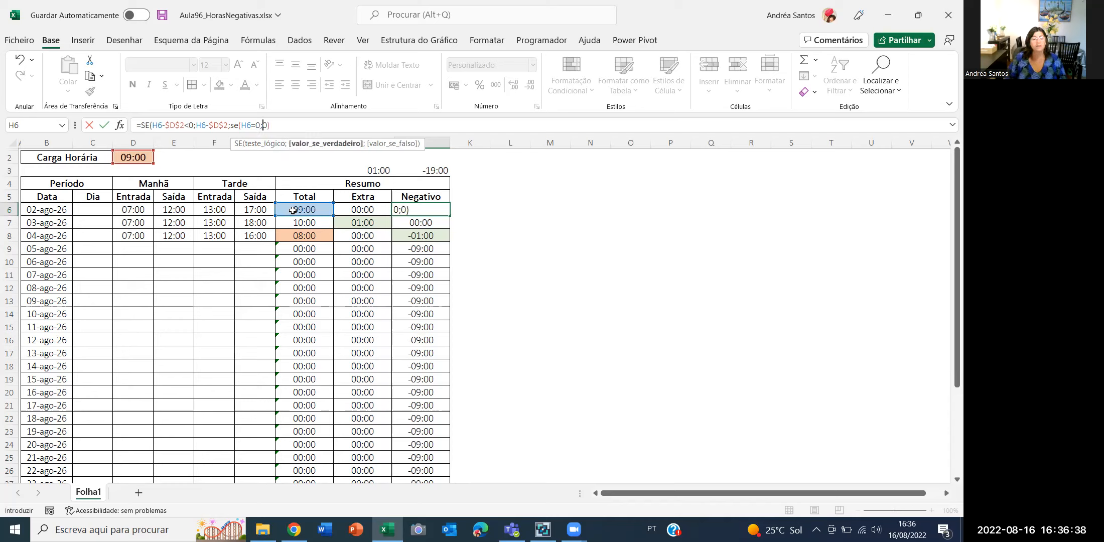
key(Right)
key(BackSpace)
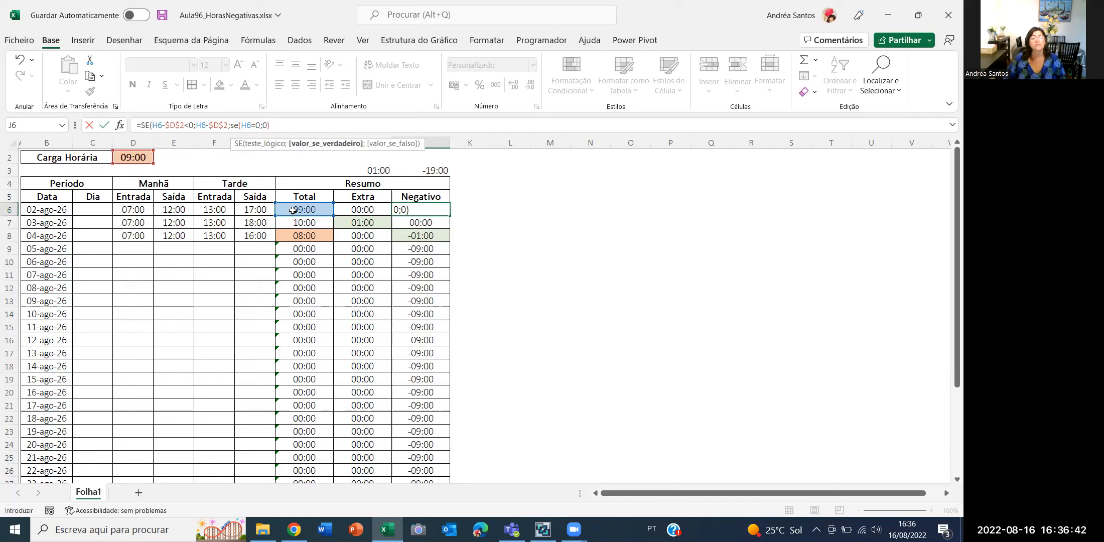
key(Return)
key(Return)
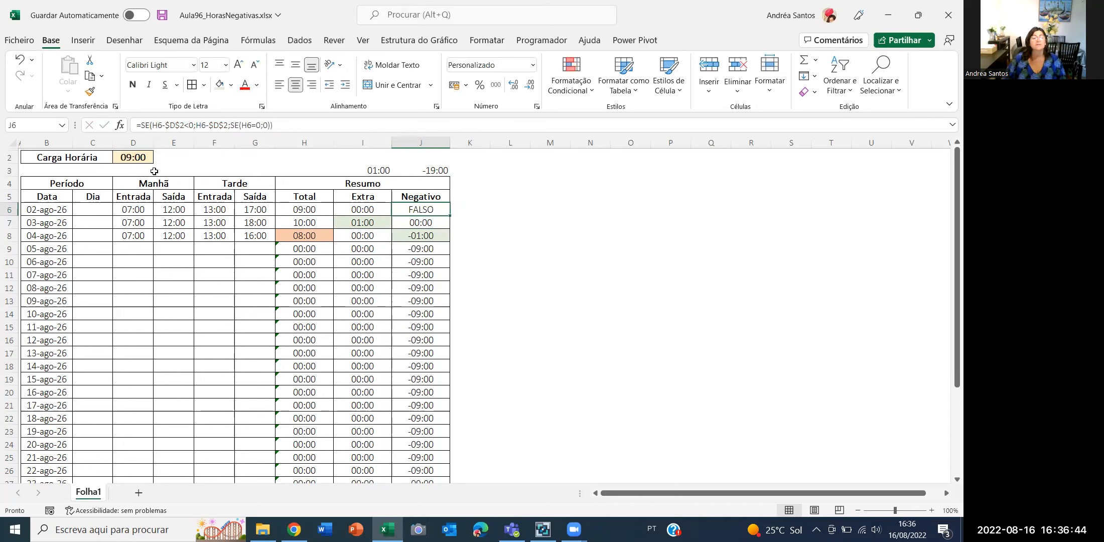
- Set the Valor_se_falso argument of J6's nested SE to 0 and apply the formula
click(120, 125)
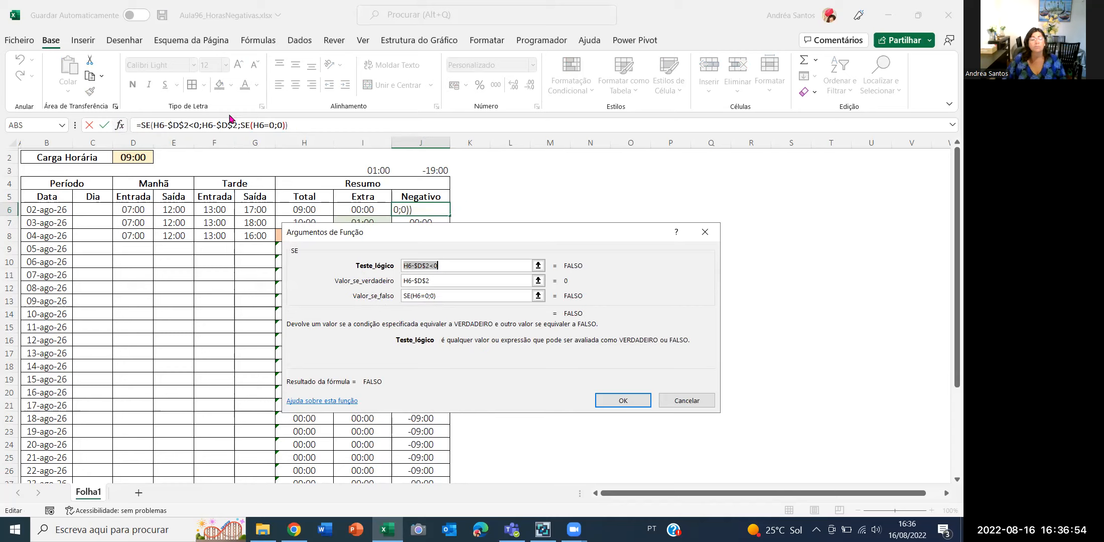
click(249, 122)
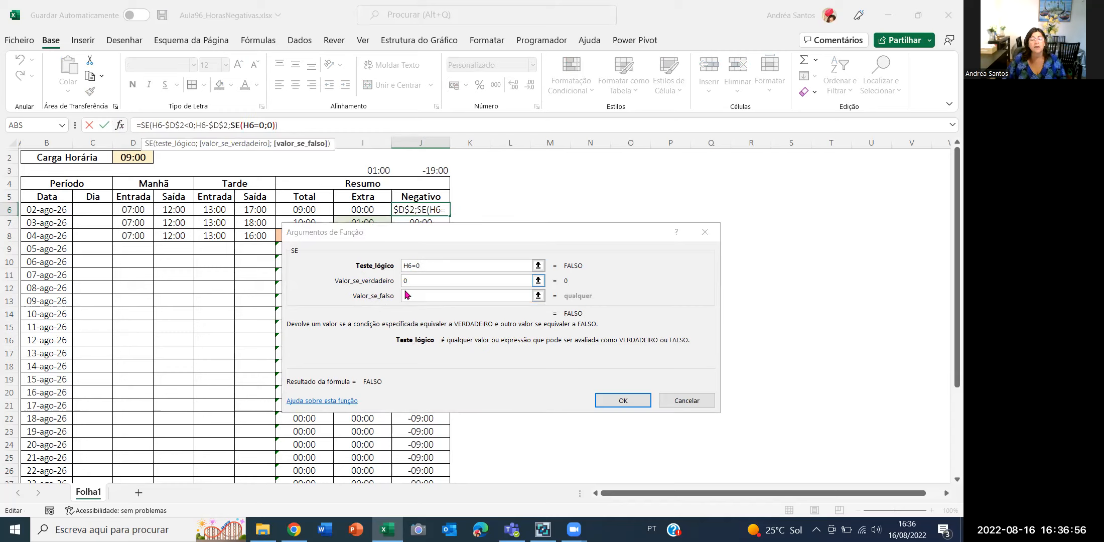
click(427, 264)
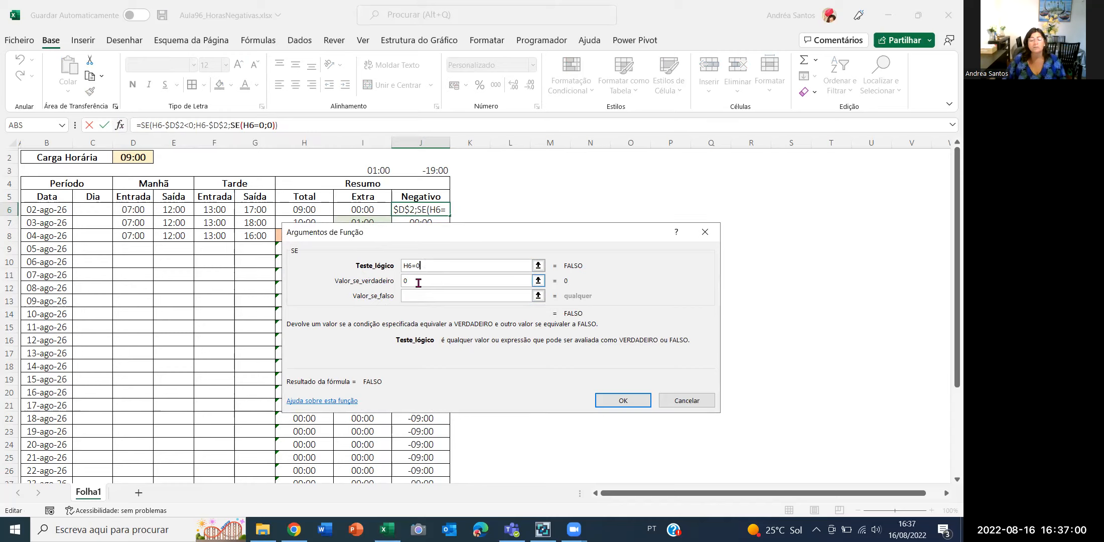
click(418, 284)
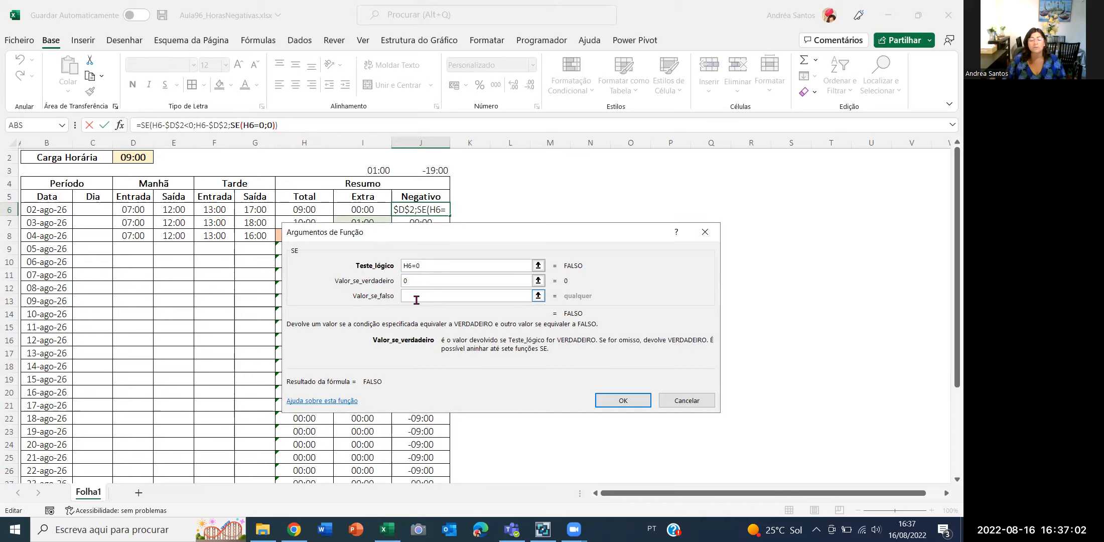
click(413, 296)
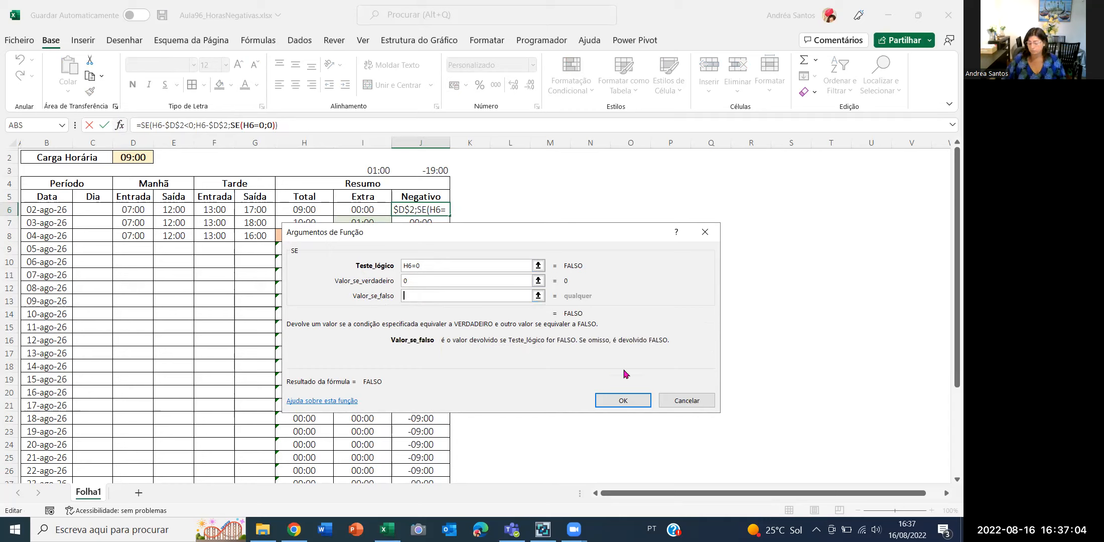
text(0)
click(611, 397)
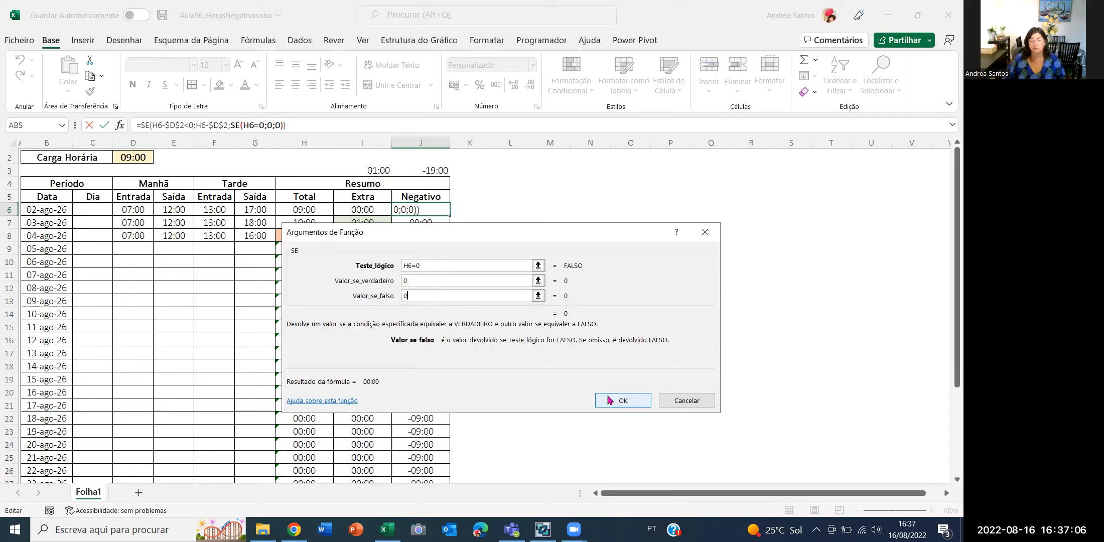
- Fill the nested SE formula from J6 down the Negativo column and shade J8 light green again
double_click(450, 216)
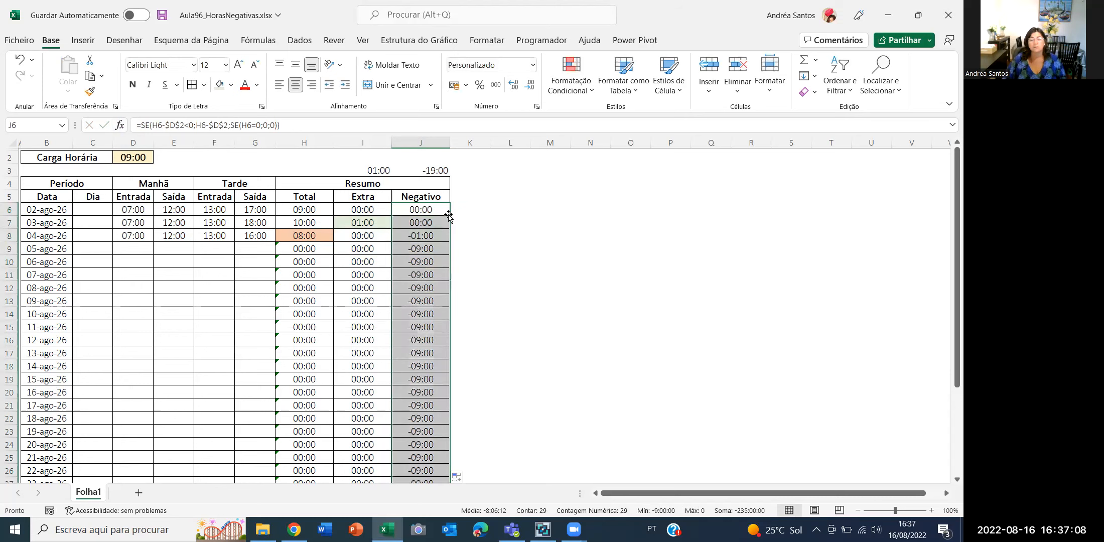
click(434, 231)
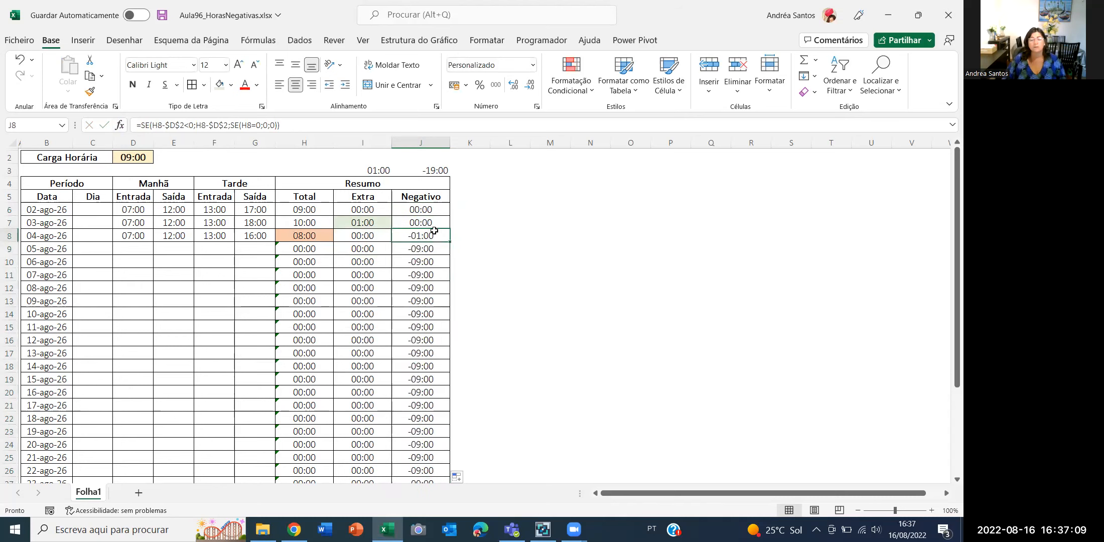
click(222, 91)
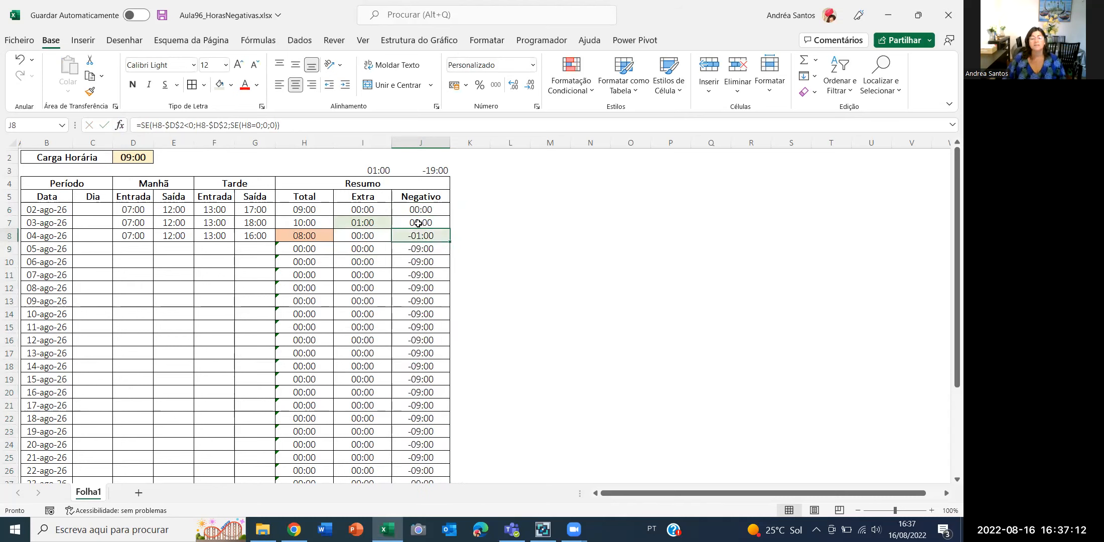
- Review the SE arguments of J9 and replace its Valor_se_falso with a nested SE testing H9=0
click(407, 250)
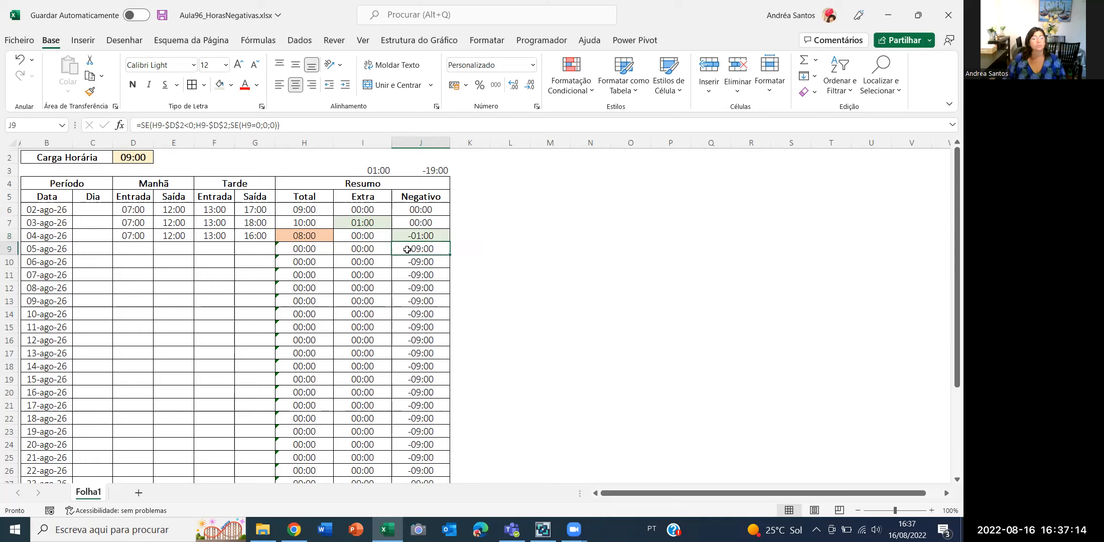
click(120, 126)
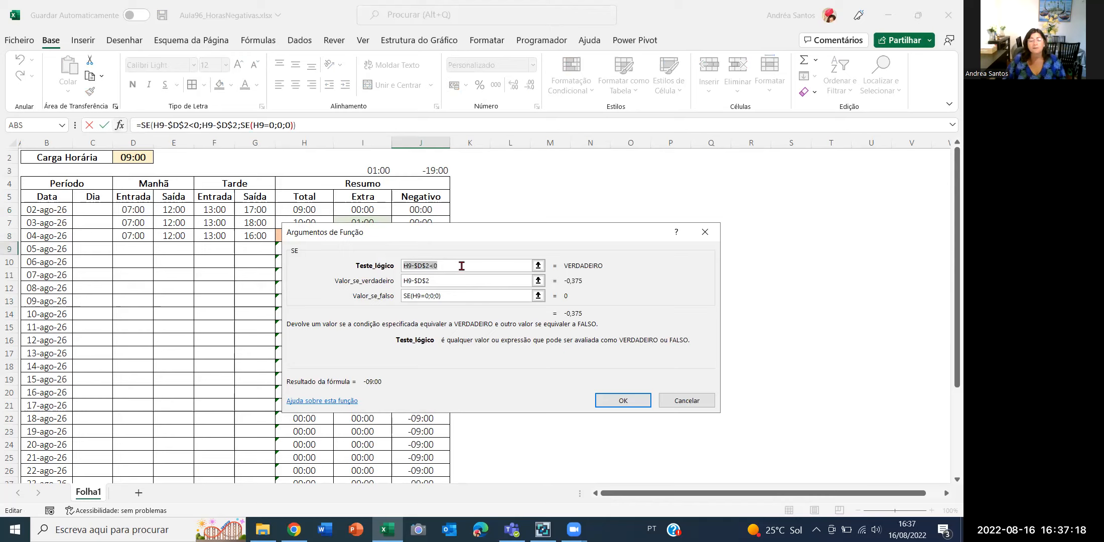
click(440, 280)
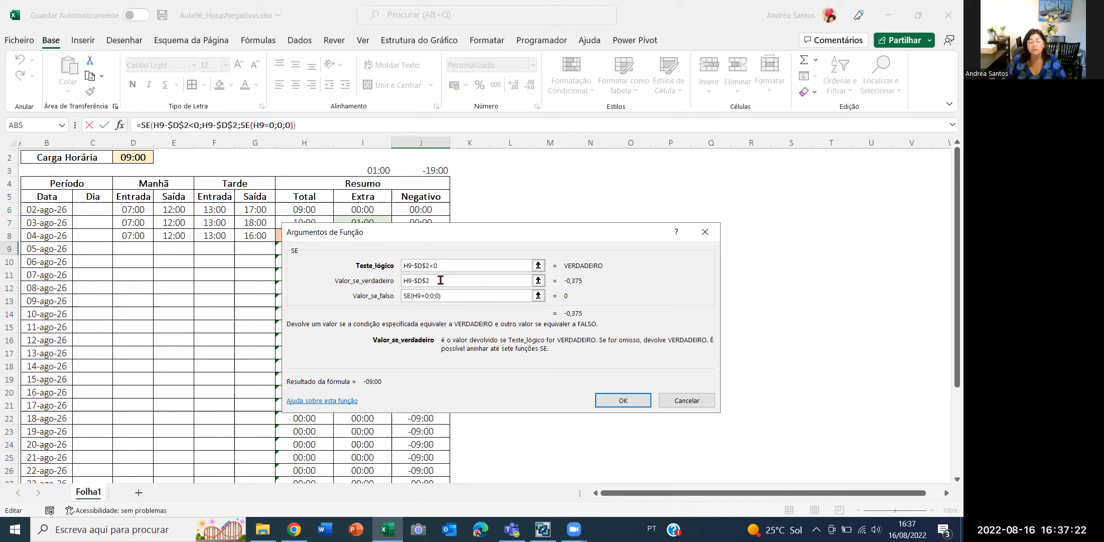
click(444, 296)
drag(446, 298, 401, 297)
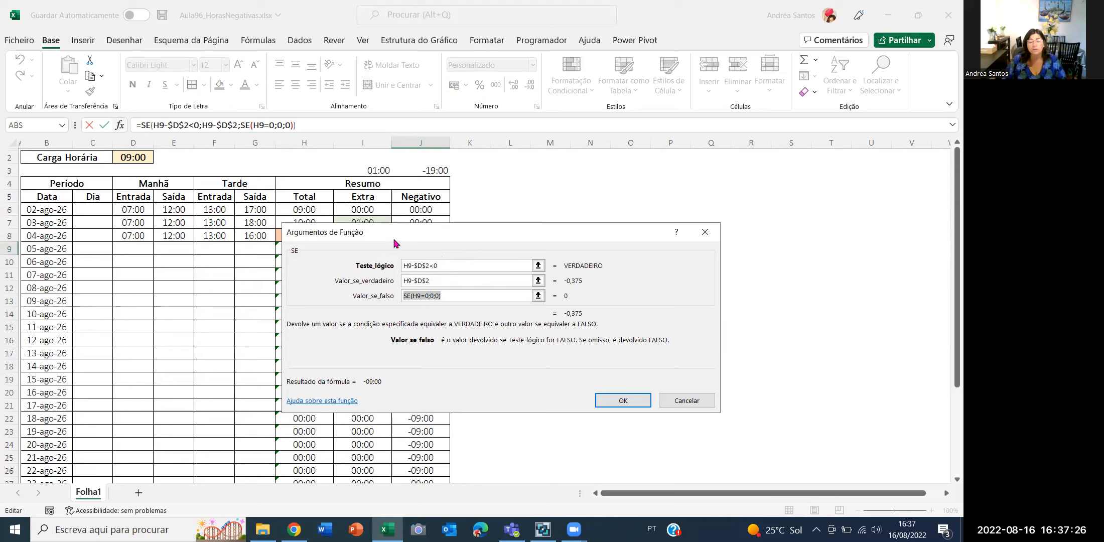
text(se()
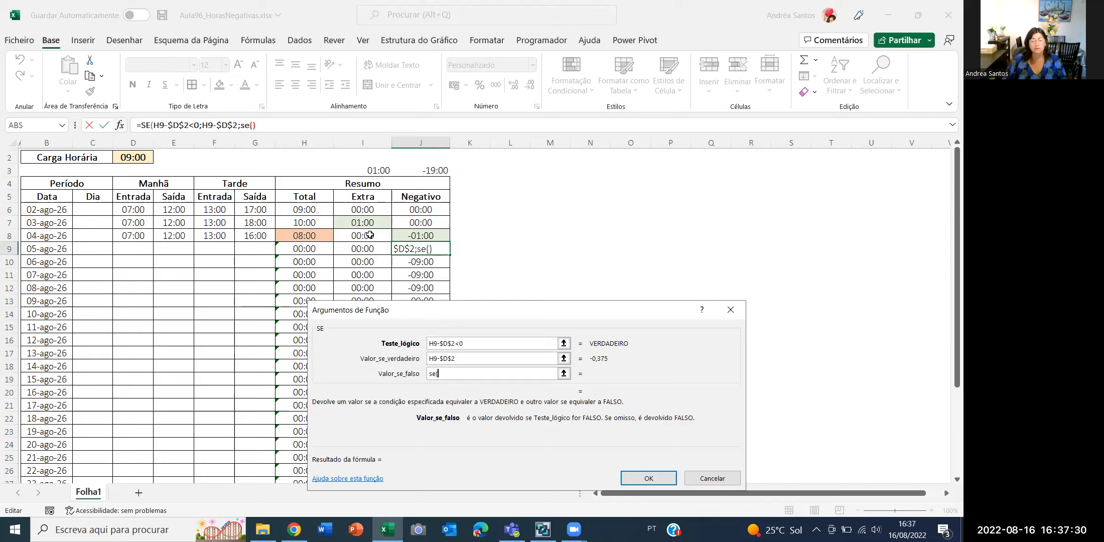
click(291, 246)
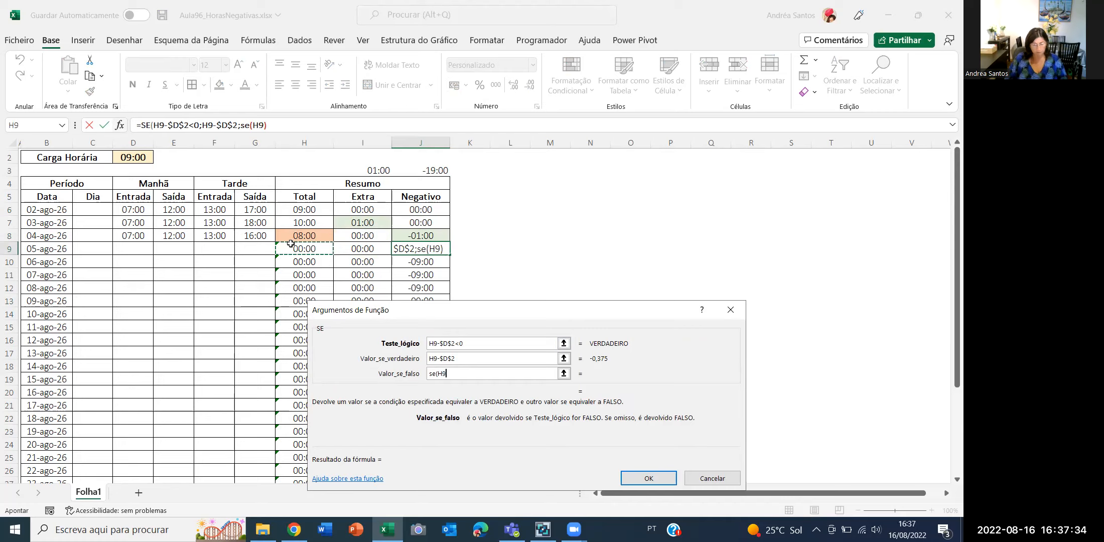
text(=0)
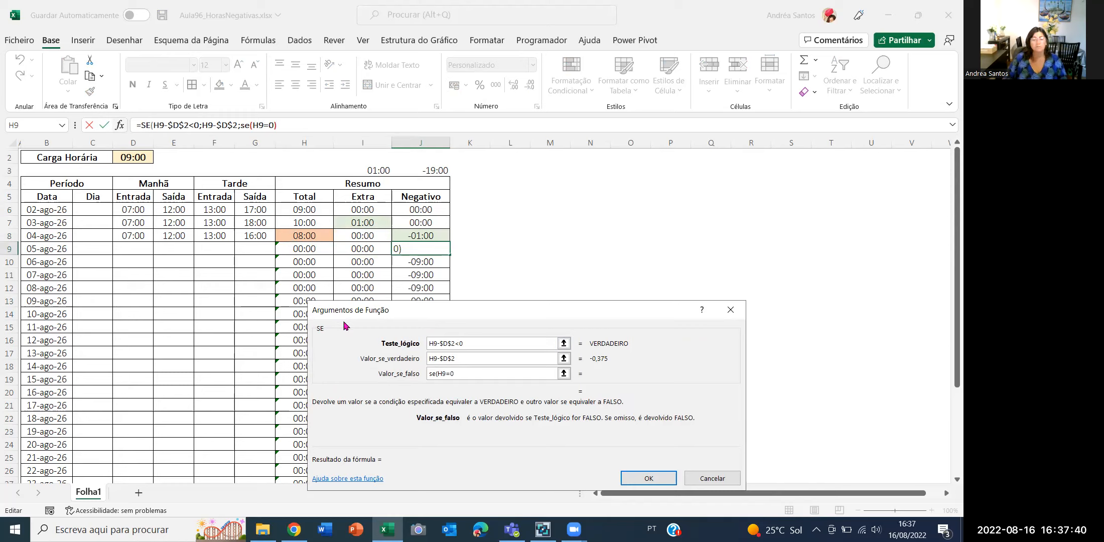
- Set both outcomes of J9's nested SE to 0 and apply the formula with the proposed correction
click(242, 125)
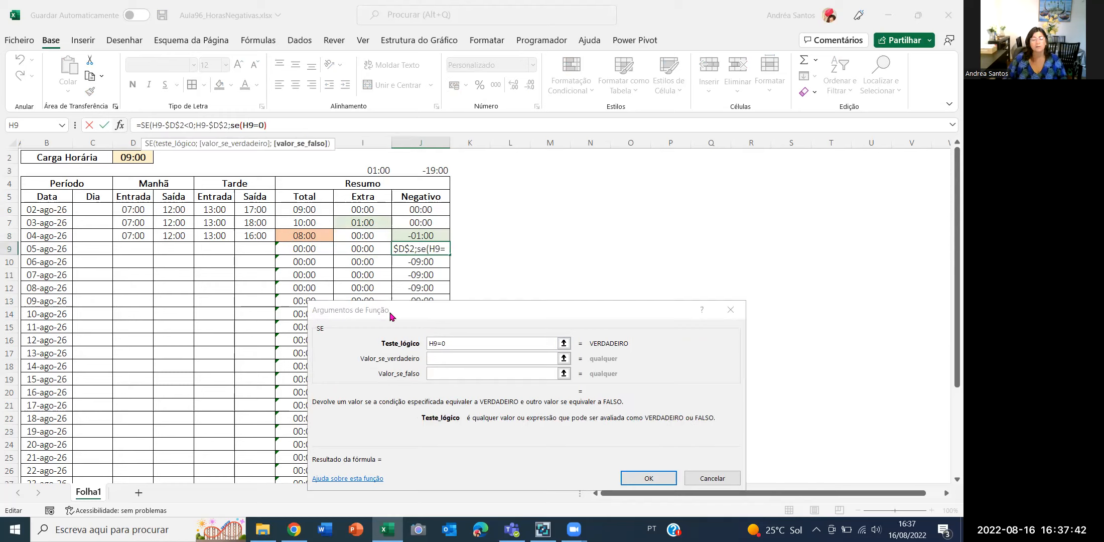
click(431, 358)
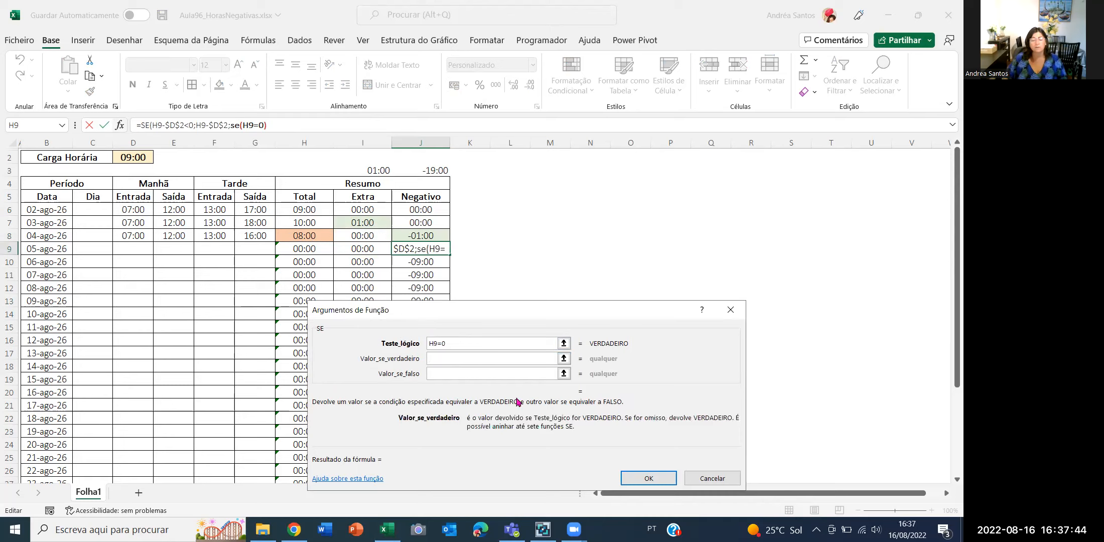
text(0)
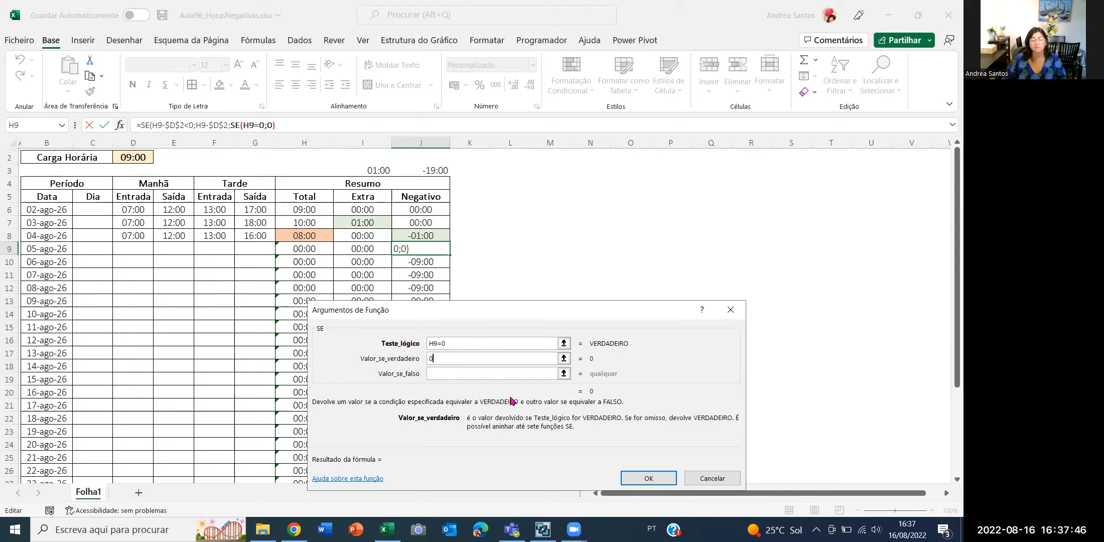
click(522, 374)
text(0)
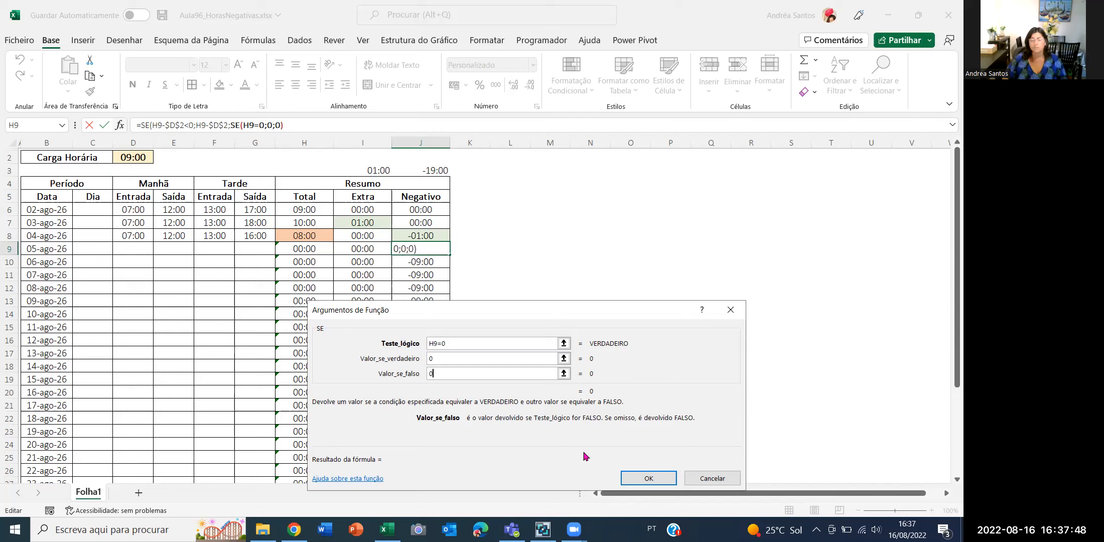
click(648, 478)
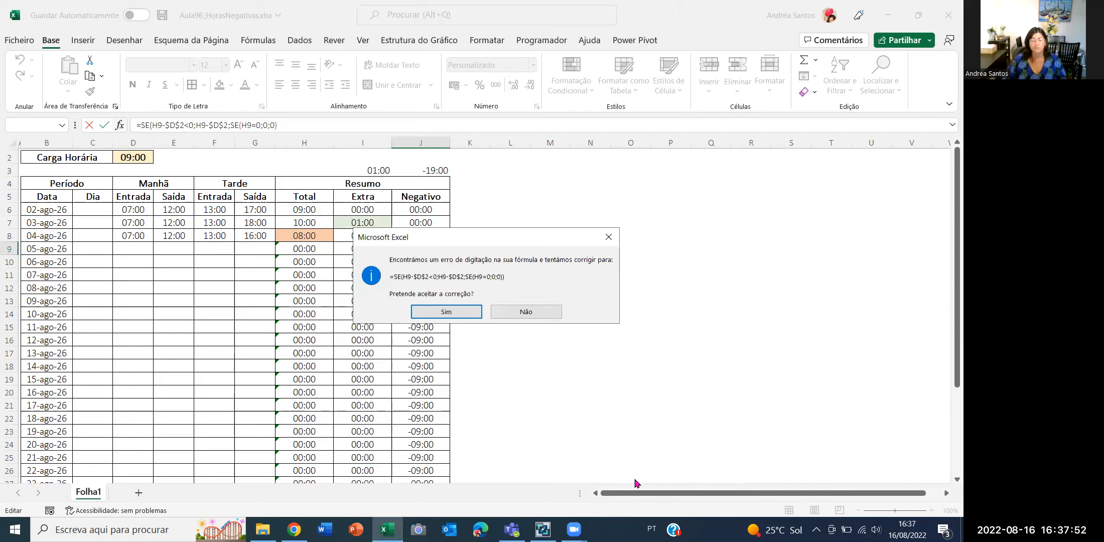
key(Return)
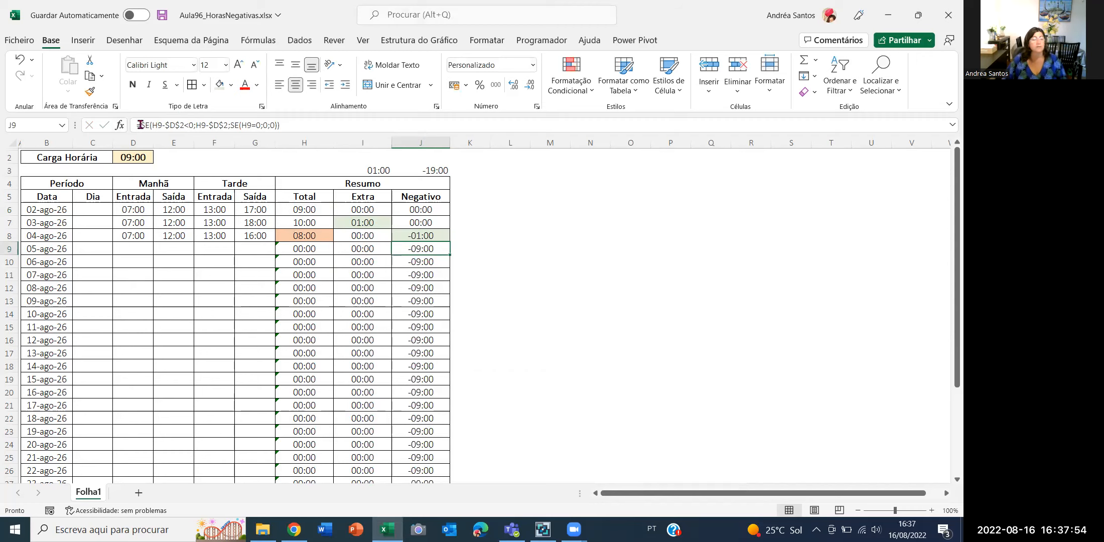
- Examine the Negativo formula in J9 and the Extra formula in I9
key(F2)
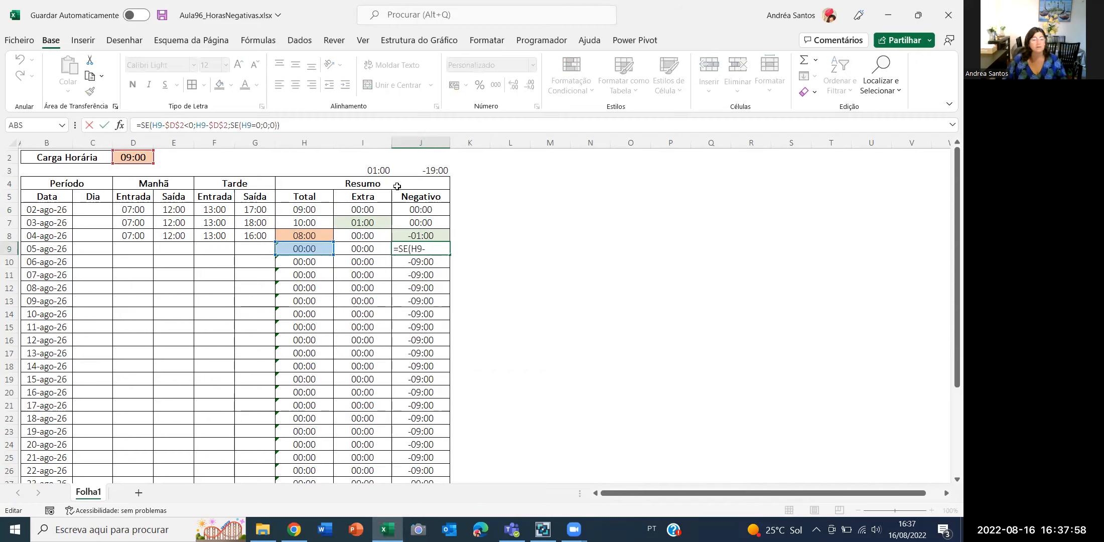
key(Escape)
key(Up)
key(Down)
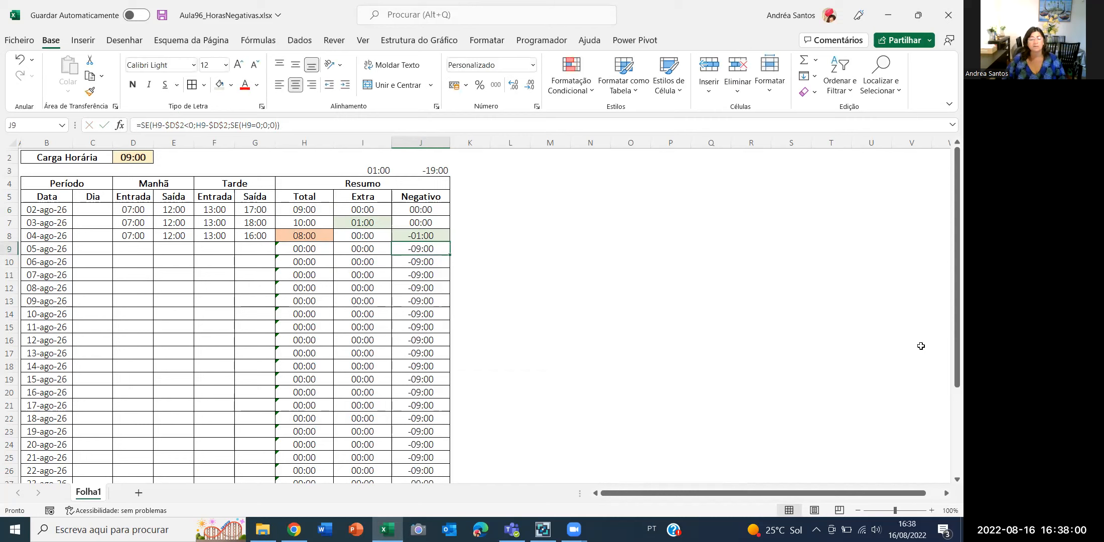
key(Left)
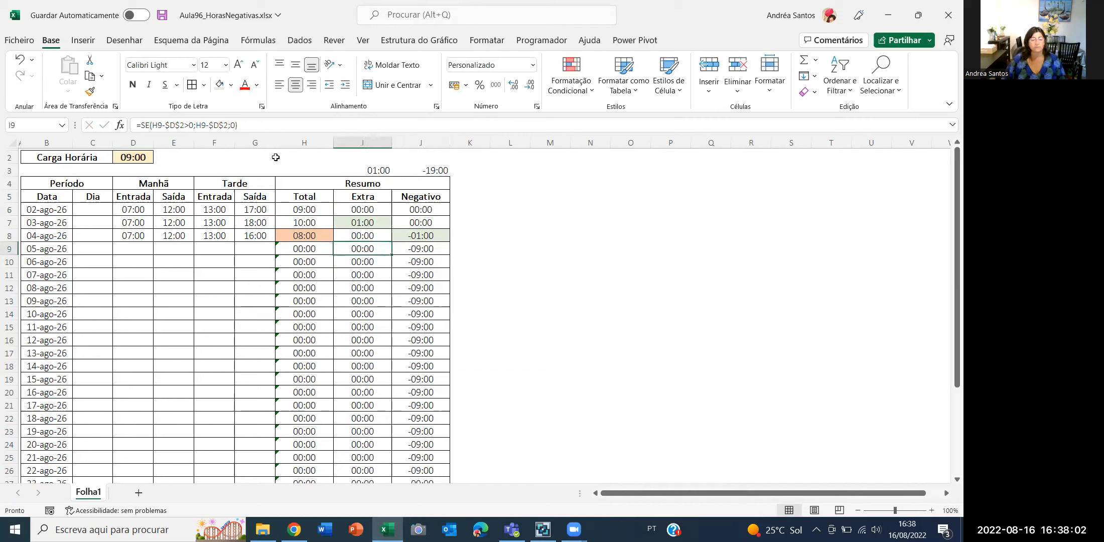
drag(239, 125, 75, 121)
key(Escape)
- Replace the Negativo formula in J6 with the Extra formula of I6, =SE(H6-$D$2>0;H6-$D$2;0)
key(Up)
key(Up)
key(Up)
drag(290, 126, 137, 125)
key(ctrl+c)
key(Escape)
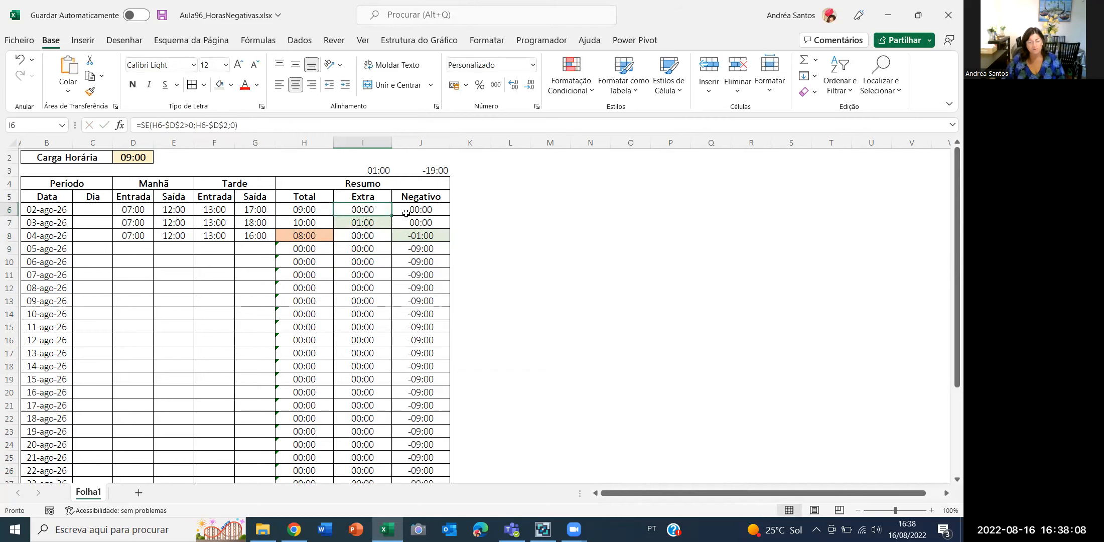
click(406, 214)
drag(280, 125, 2, 124)
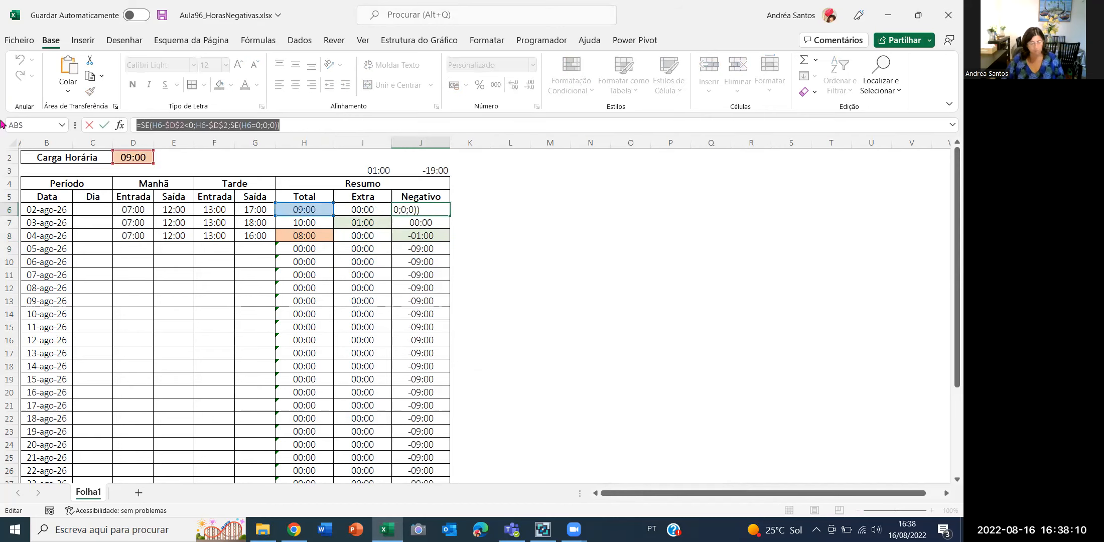
key(ctrl+v)
key(ctrl+Return)
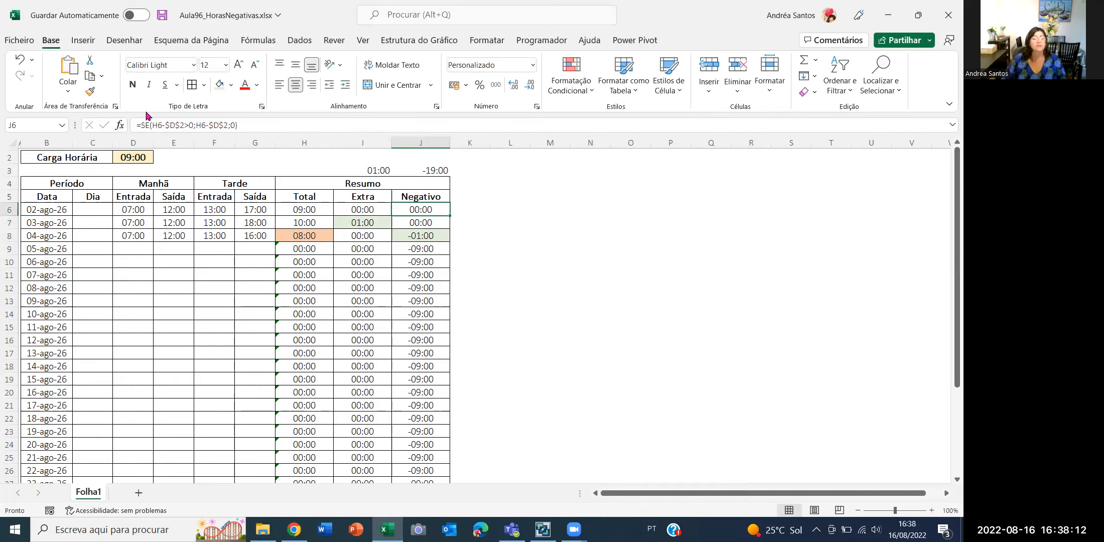
- Wrap the J6 formula in an outer SE that returns 0 when H6=0 and otherwise evaluates the existing SE
click(138, 124)
text(se()
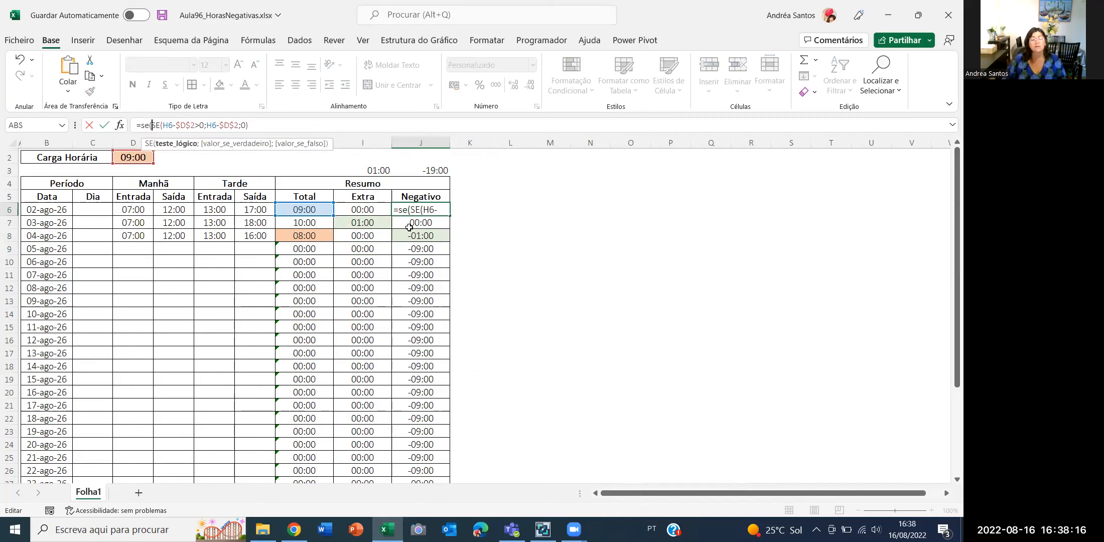
click(318, 207)
text(=0)
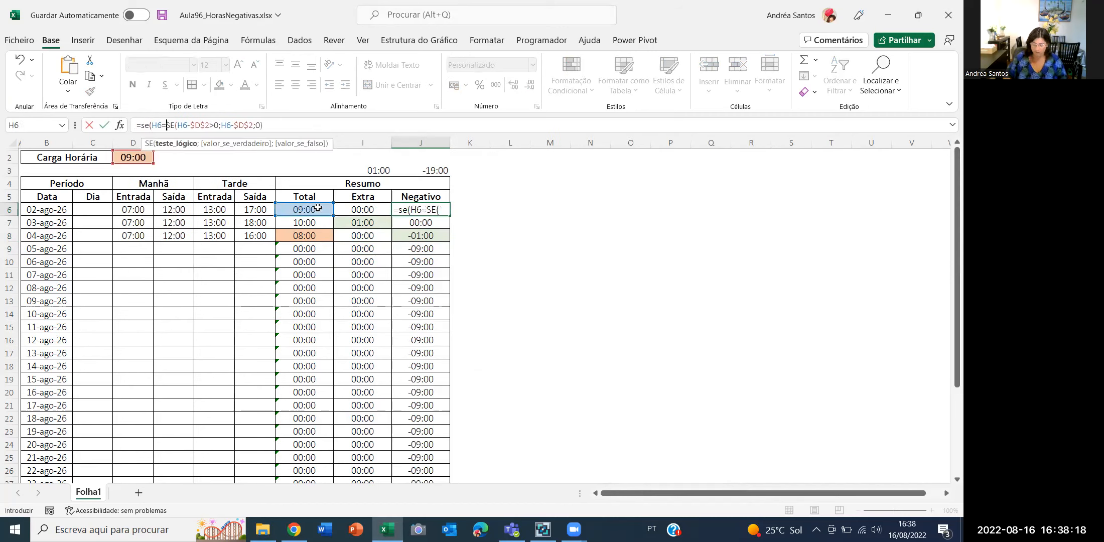
text(;0;)
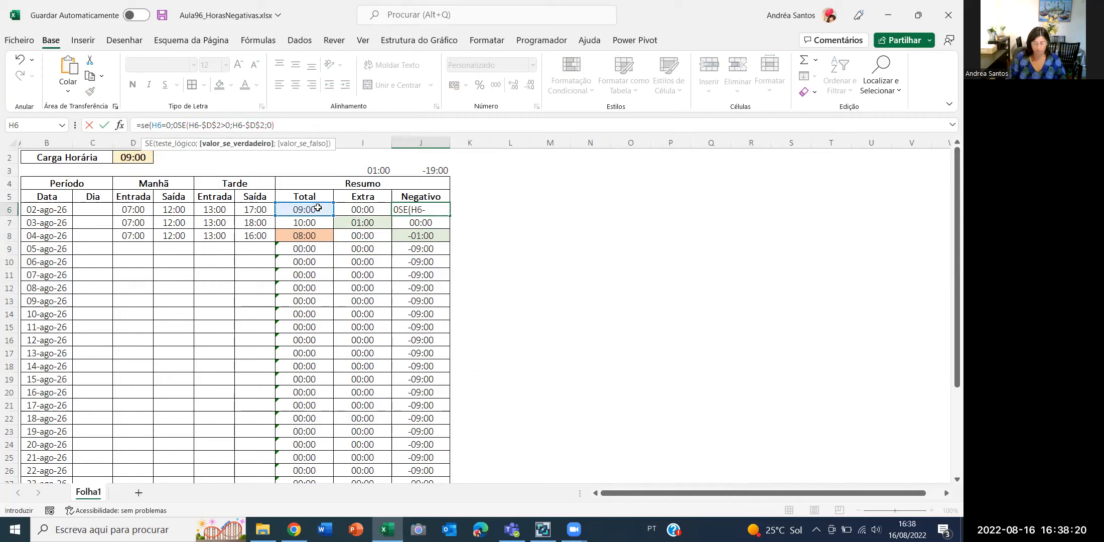
key(BackSpace)
text(;)
key(Return)
key(Return)
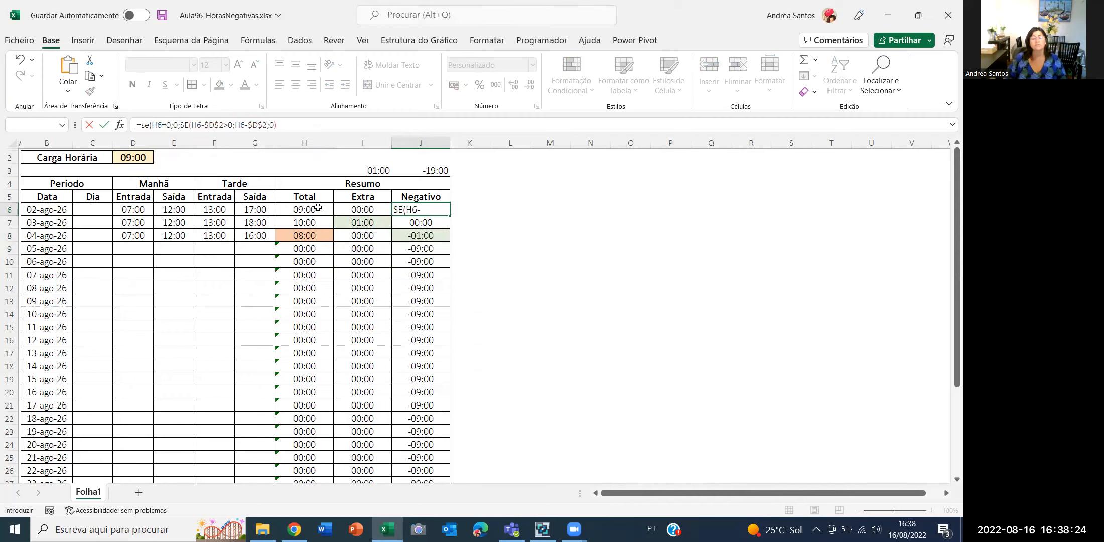
- Fill the nested SE formula with the >0 test from J6 down the Negativo column
key(Up)
key(ctrl+c)
key(Down)
key(ctrl+shift+Down)
key(ctrl+v)
key(Escape)
key(ctrl+BackSpace)
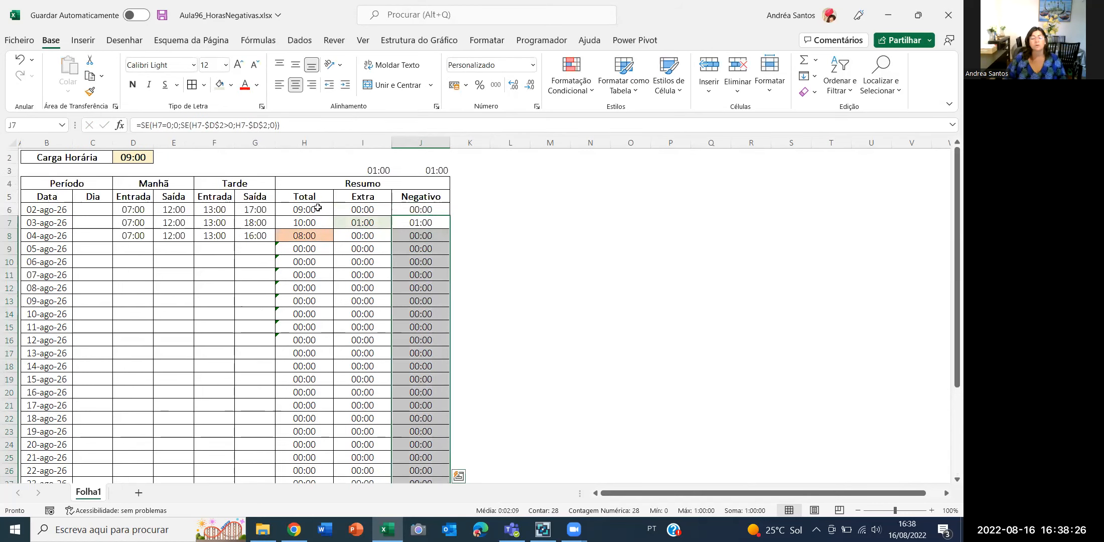
key(Up)
key(Down)
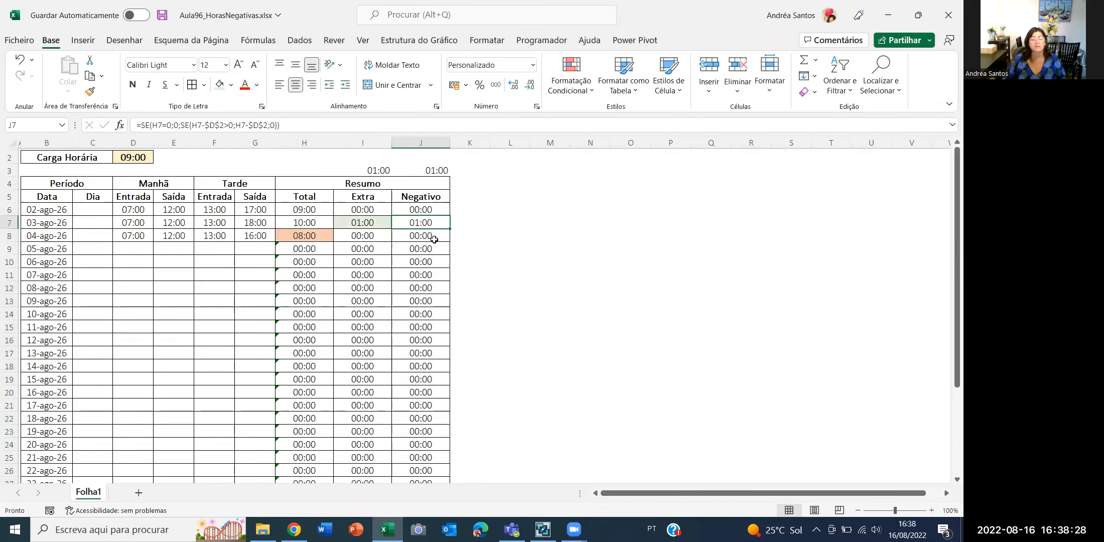
- Change the inner comparison in J6 to less than, giving =SE(H6=0;0;SE(H6-$D$2<0;H6-$D$2;0))
click(426, 209)
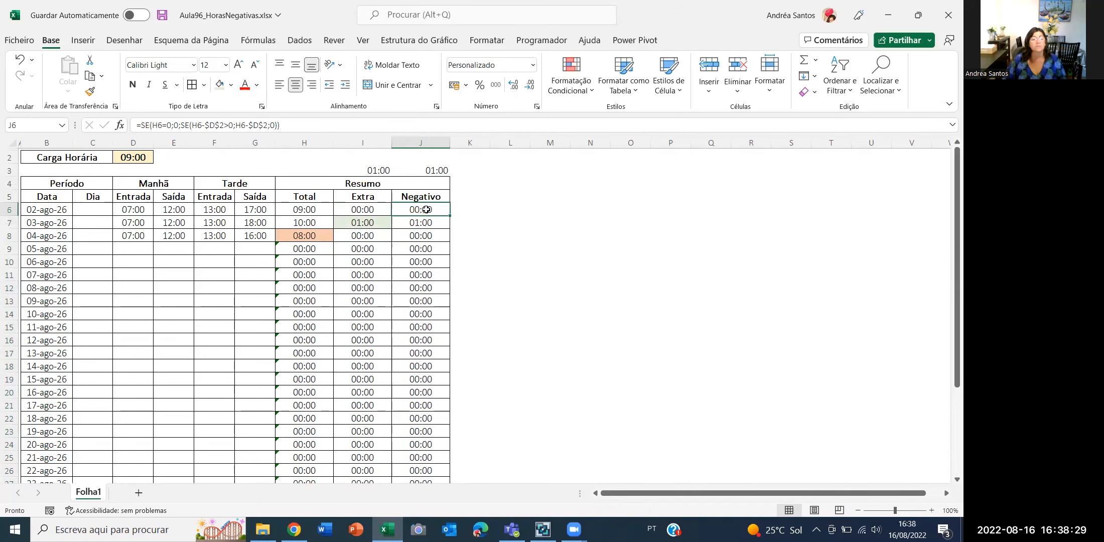
click(225, 127)
key(Delete)
text(<)
key(Return)
key(Up)
- Fill the corrected J6 formula down the Negativo column and shade J8 light green
key(ctrl+c)
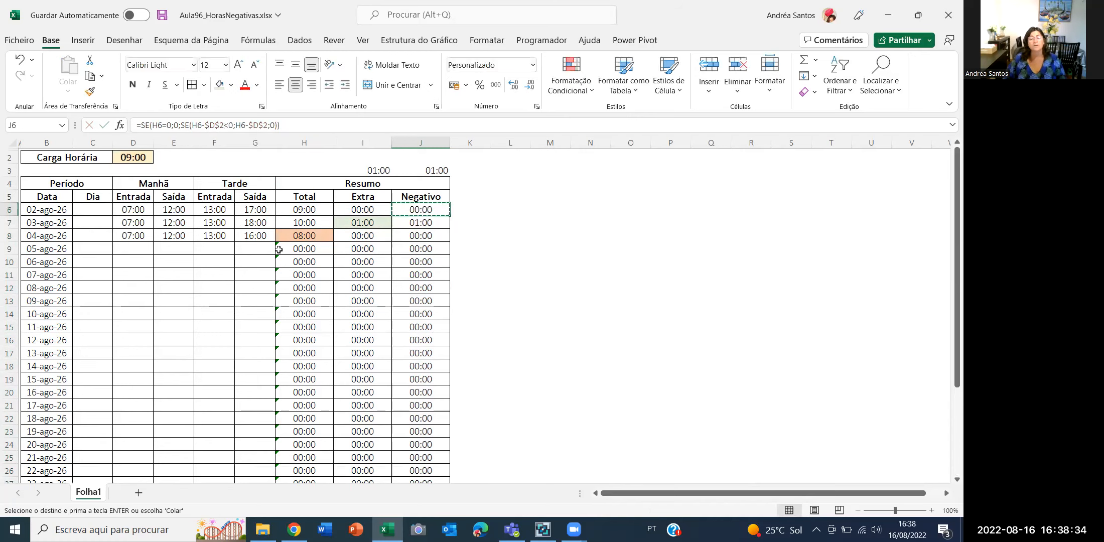
key(Delete)
key(ctrl+z)
key(ctrl+c)
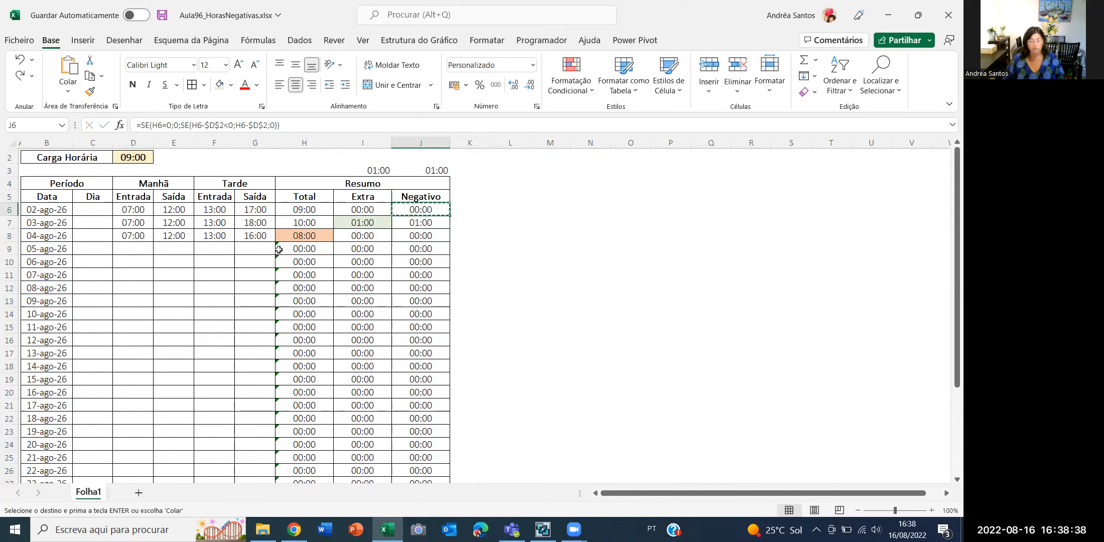
key(Down)
key(ctrl+shift+Down)
key(ctrl+v)
key(Return)
key(Up)
key(Down)
key(Down)
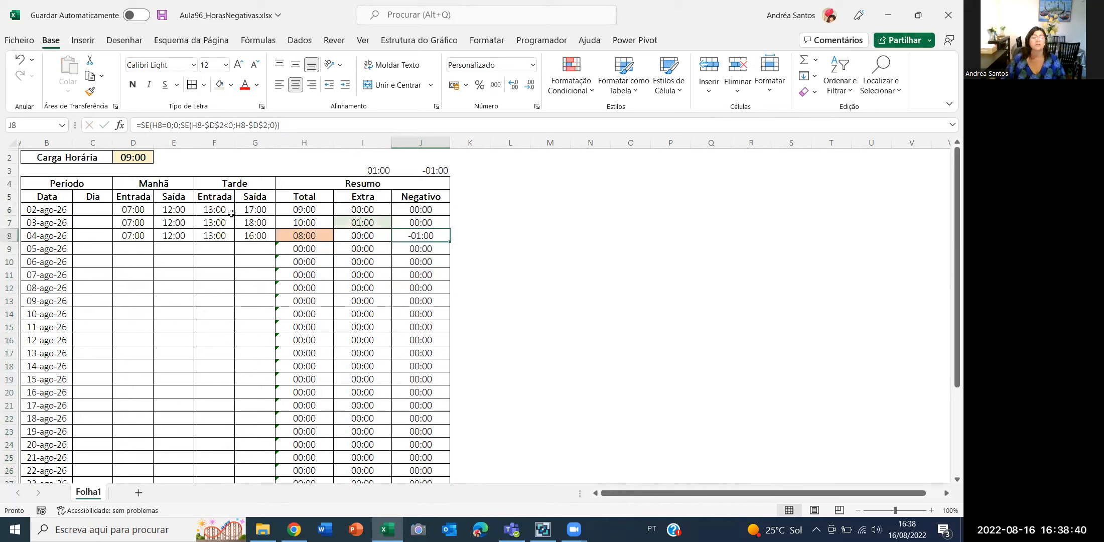
click(220, 84)
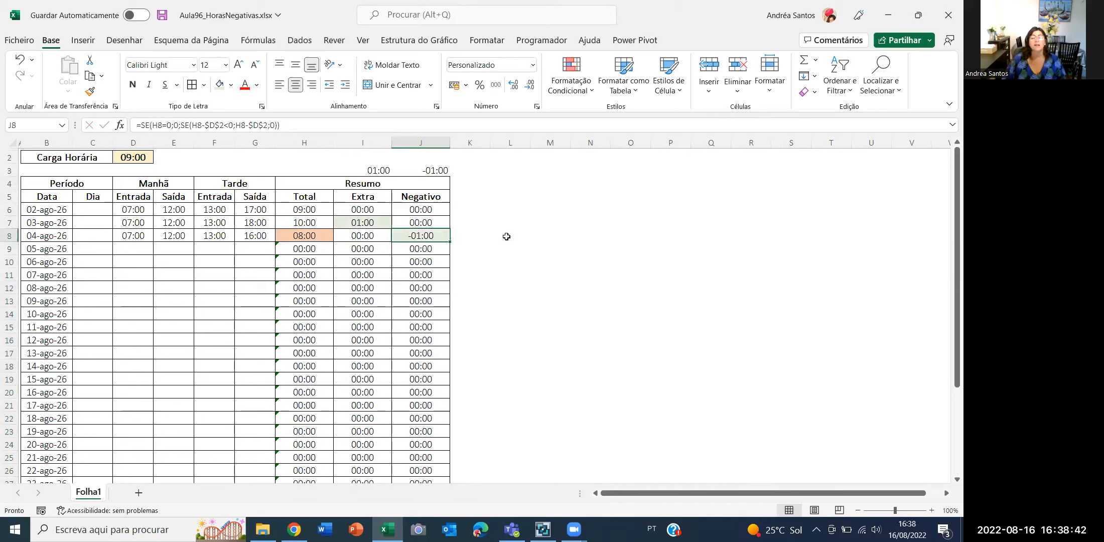
- Enter =FÓRMULA.TEXTO(I5) in L5 and copy it to M5
click(500, 198)
text(=)
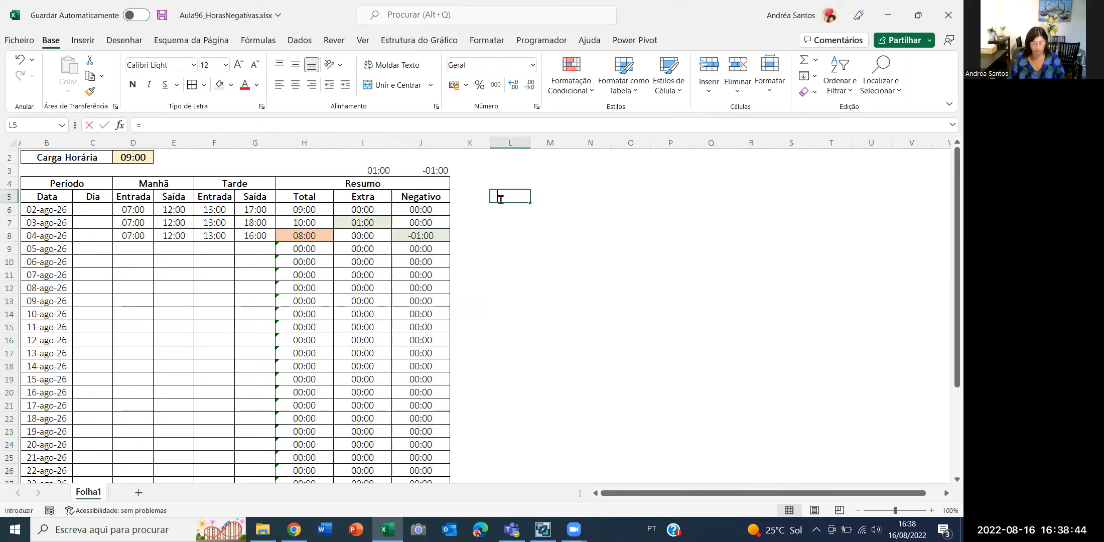
text(FÓRMULA.TEXTO()
key(Left)
key(Left)
key(Left)
key(Left)
key(Right)
key(Return)
key(Up)
key(ctrl+c)
key(Right)
key(ctrl+v)
- Move the FÓRMULA.TEXTO pair down to L6:M6, emptying L5:M5, and autofit columns L and M
key(Left)
key(shift+Right)
key(ctrl+c)
key(Down)
key(Return)
key(Up)
key(shift+Right)
key(Delete)
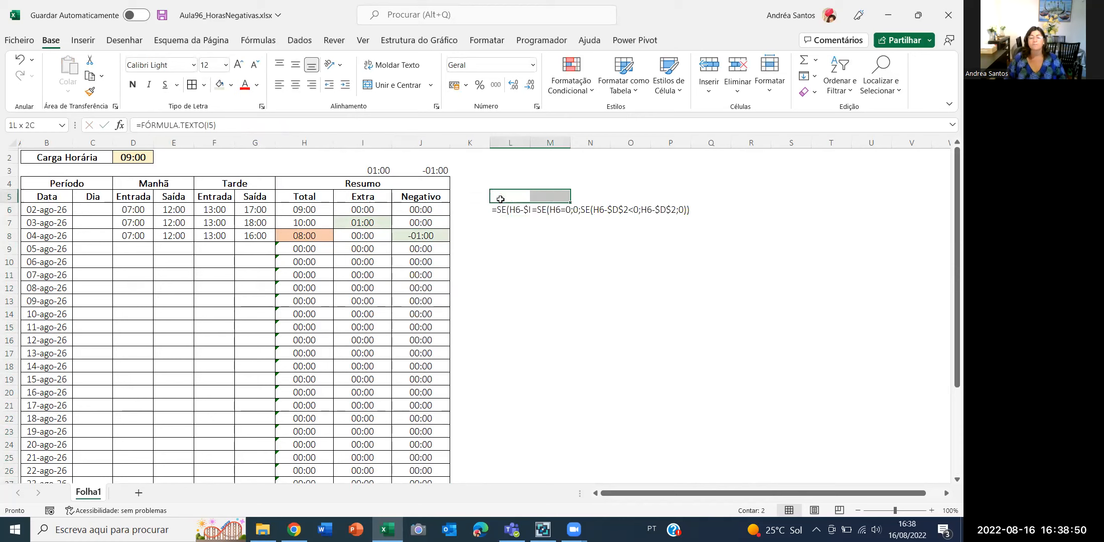
double_click(530, 142)
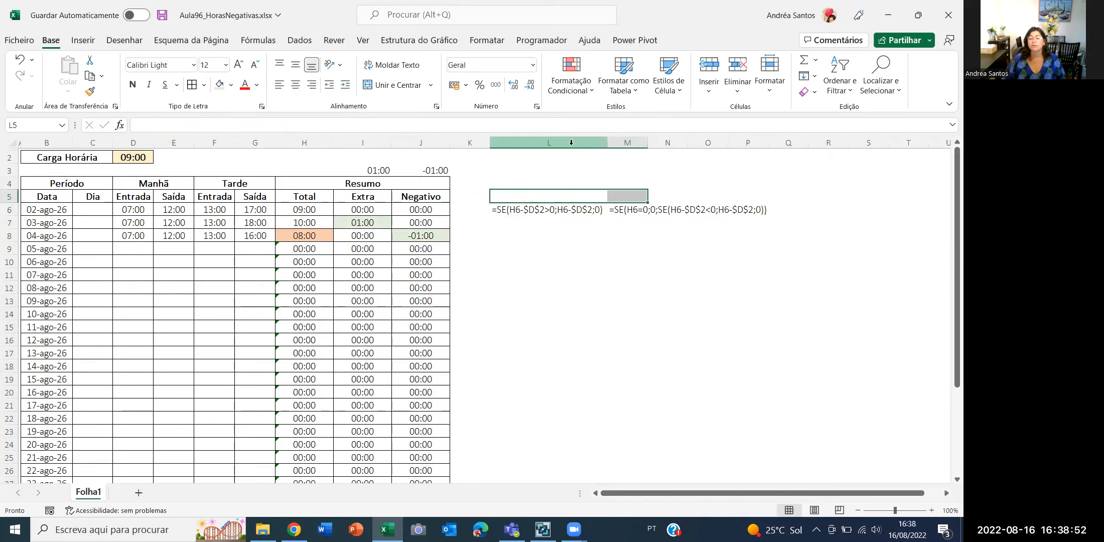
double_click(647, 143)
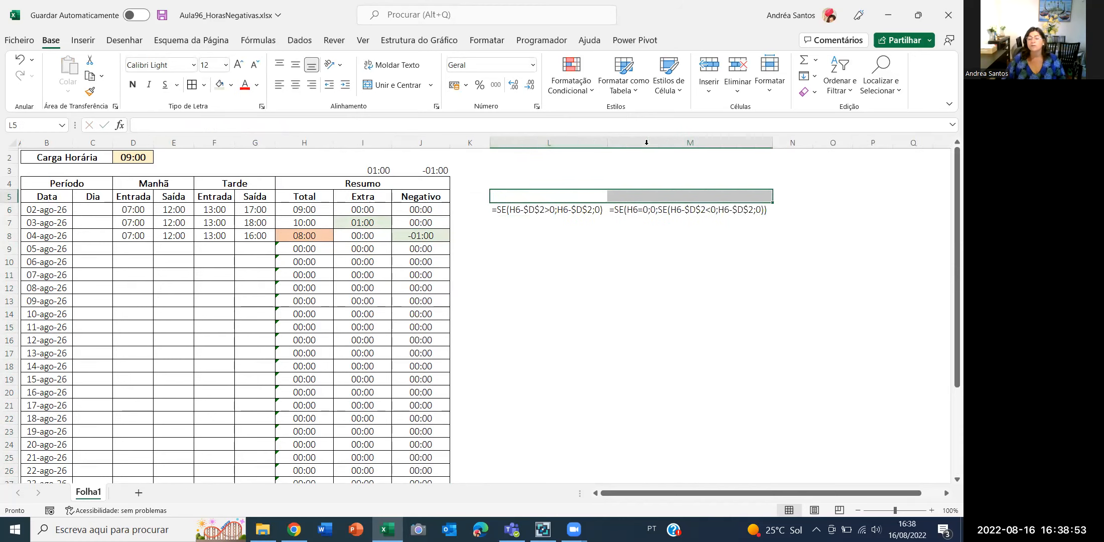
- Review the formula texts in L6 and M6 and the Total cells H9, H12 and H15 of days without entries
click(543, 209)
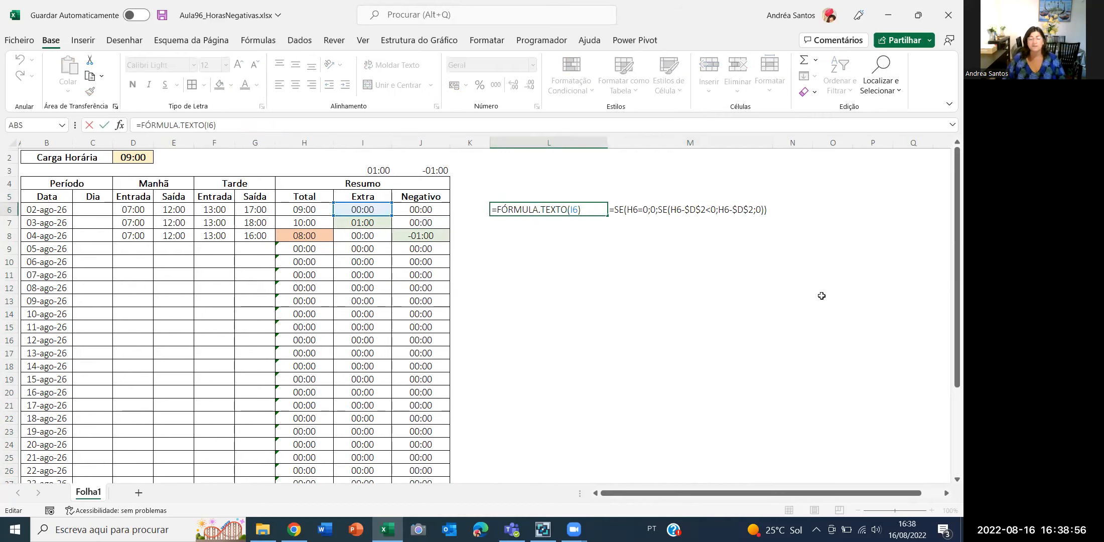
key(ctrl+Return)
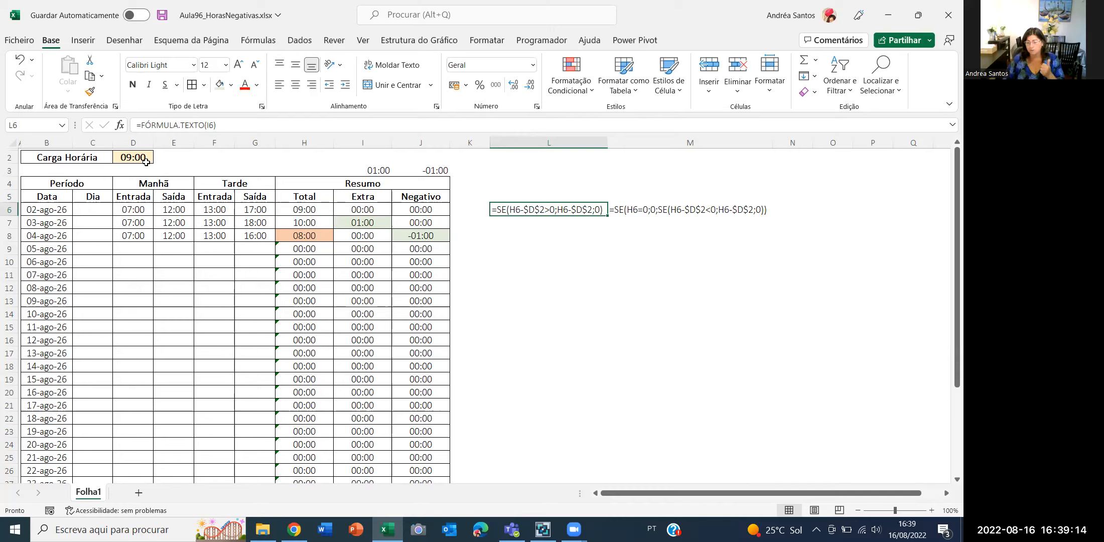
click(623, 207)
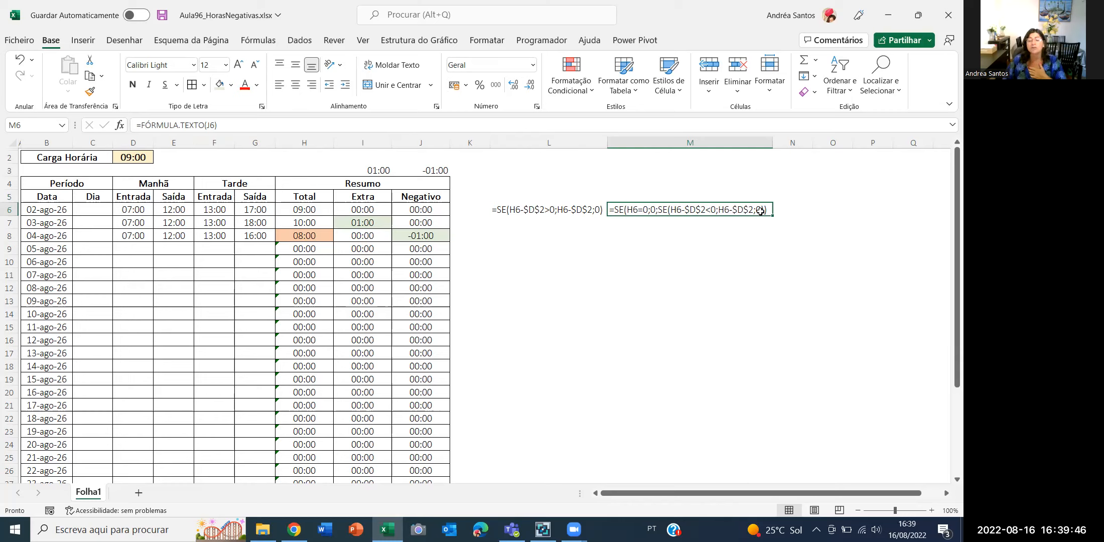
key(Return)
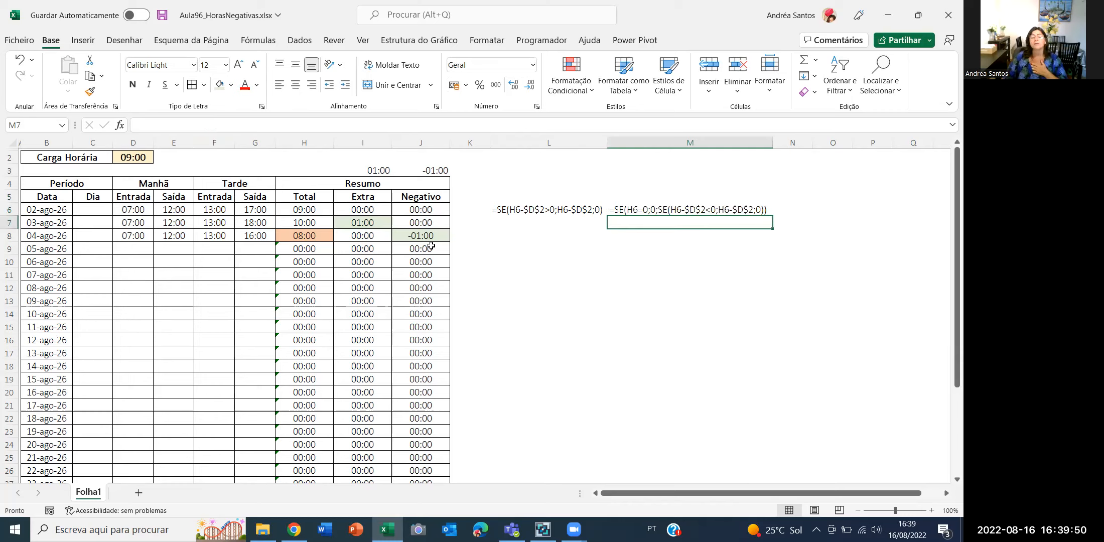
click(304, 248)
click(297, 287)
click(303, 323)
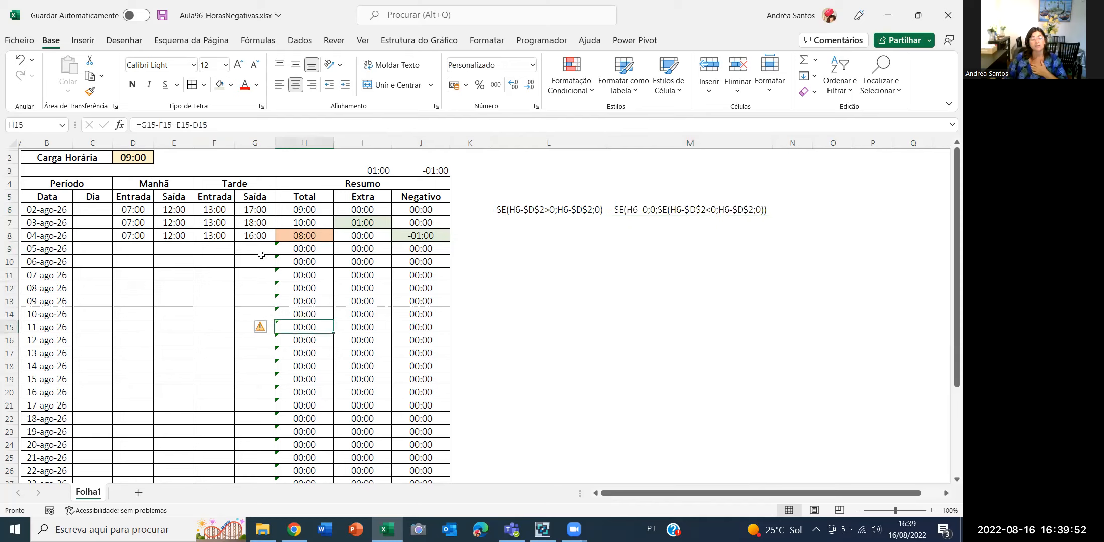
- Copy the 04-ago time entries D8:G8 to the rows for 06-ago through 08-ago, D10:G12
click(120, 236)
key(shift+Right)
key(shift+Right)
key(shift+Right)
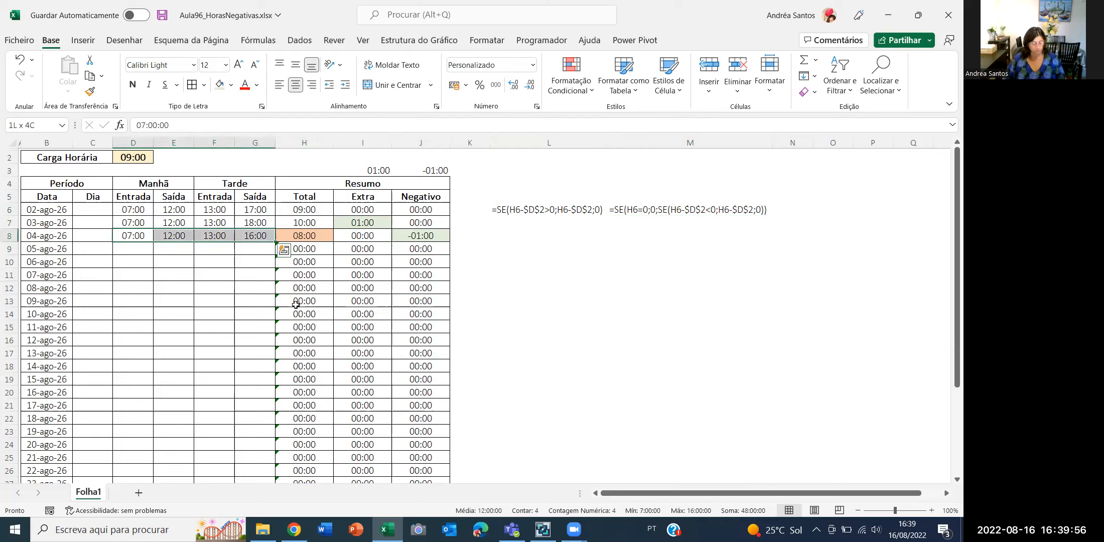
key(ctrl+c)
key(Down)
key(Down)
key(shift+Down)
key(shift+Down)
key(shift+Right)
key(shift+Right)
key(shift+Right)
key(Return)
- Set the afternoon Saída times to 19:00 in G10, 13:30 in G11 and 17:02 in G12
key(Right)
key(Right)
key(Right)
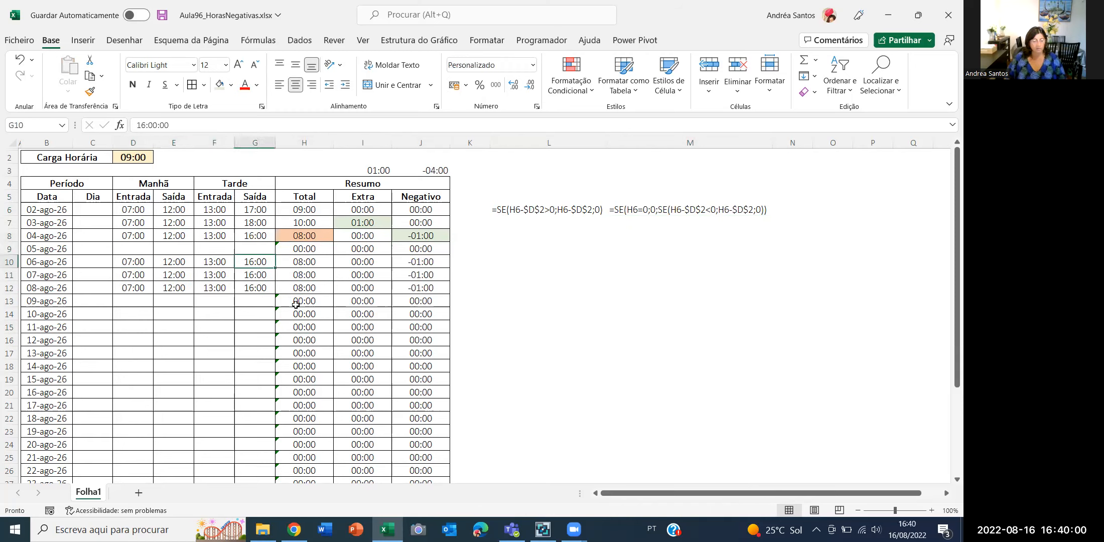
text(19:)
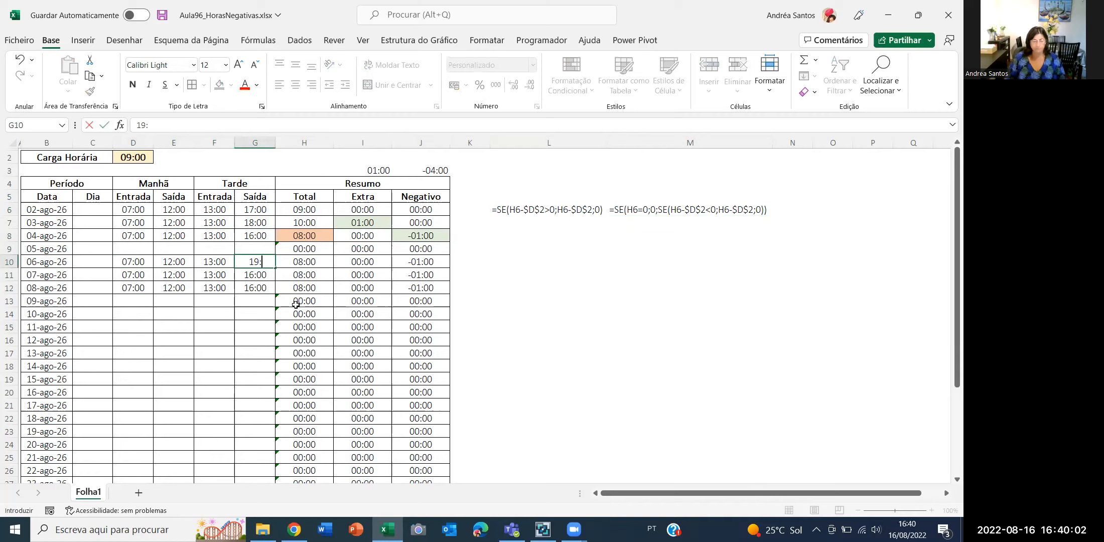
text(00)
key(Return)
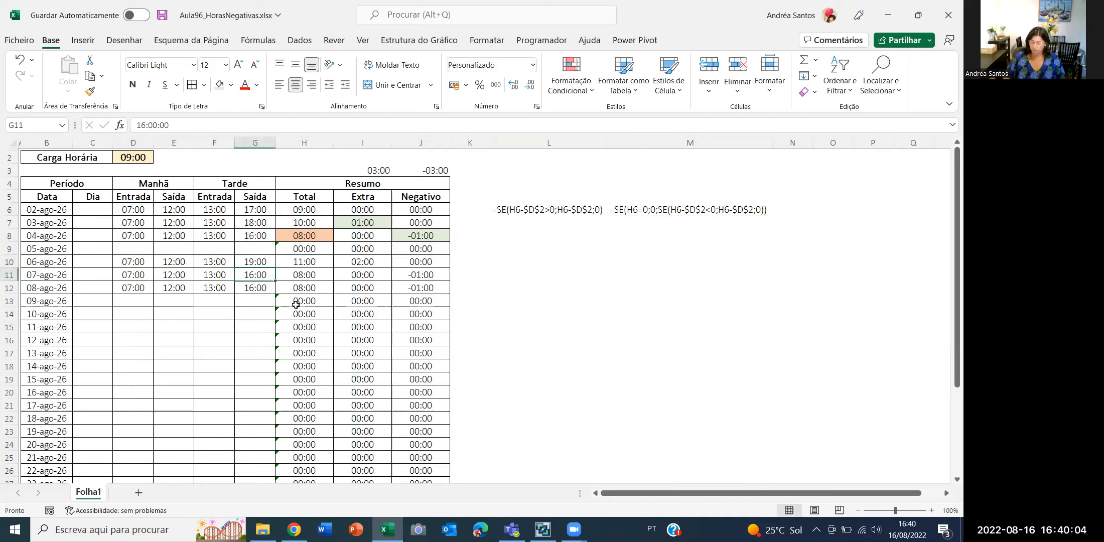
text(13:30)
key(Return)
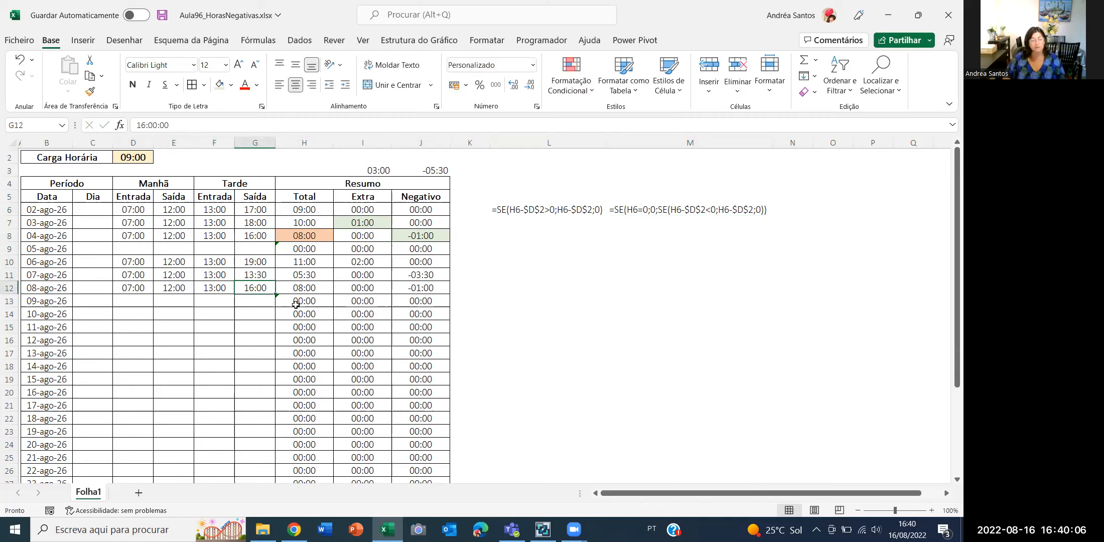
text(1)
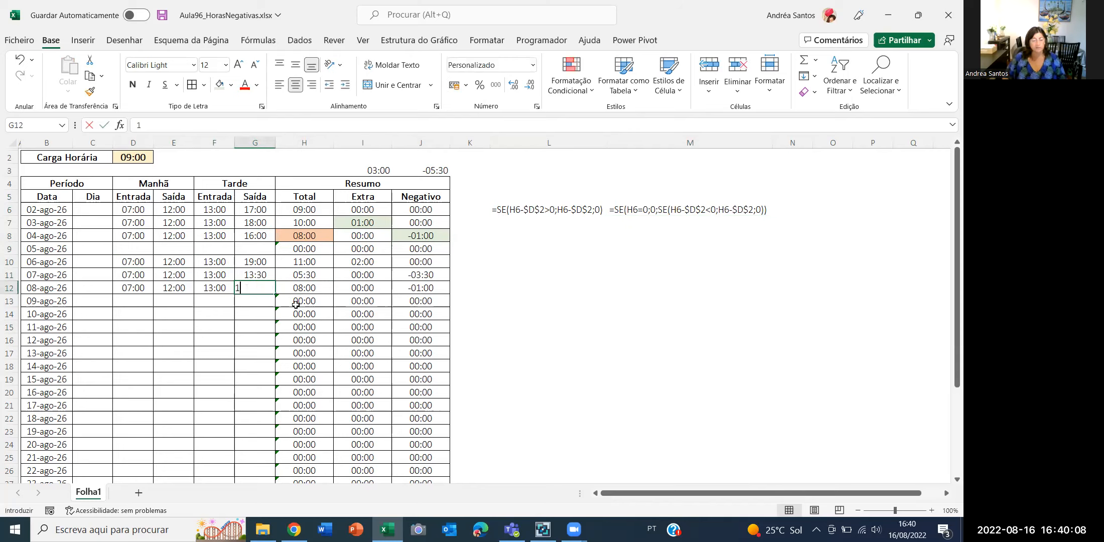
text(7:02)
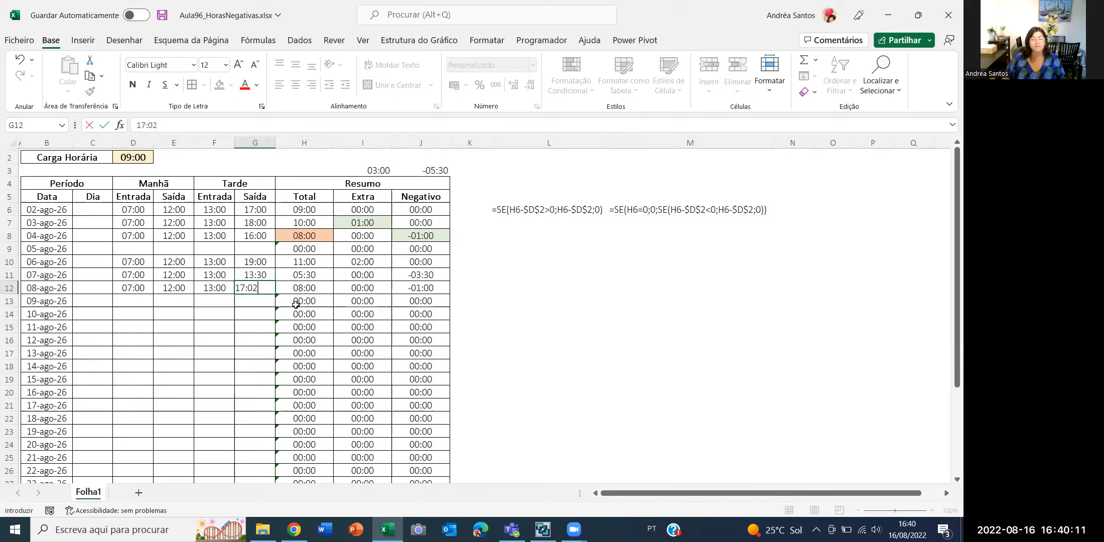
key(Return)
key(Up)
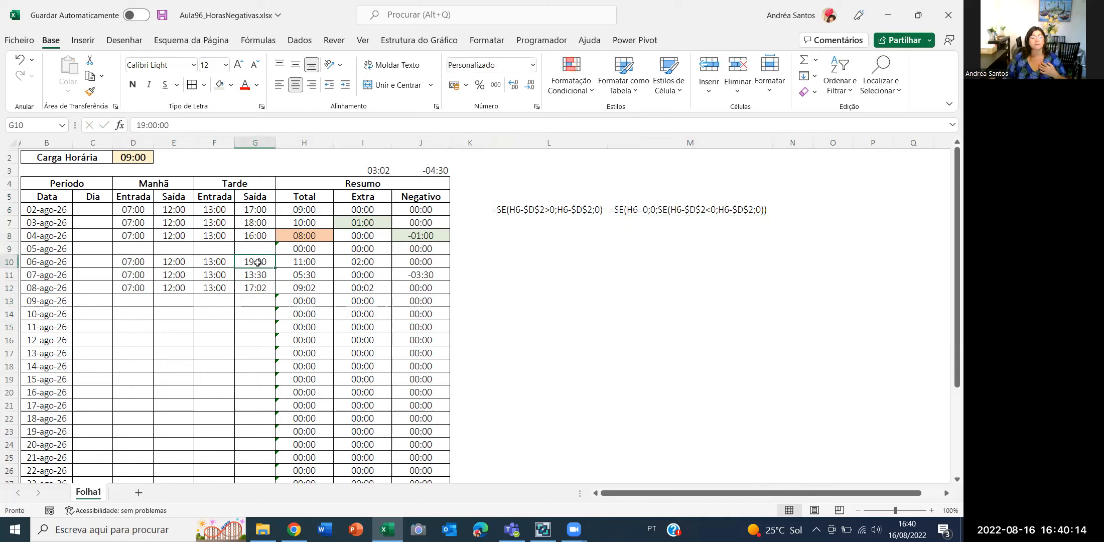
- Shade the Extra cells I10 and I12 and the Negativo cell J11 light green
click(347, 257)
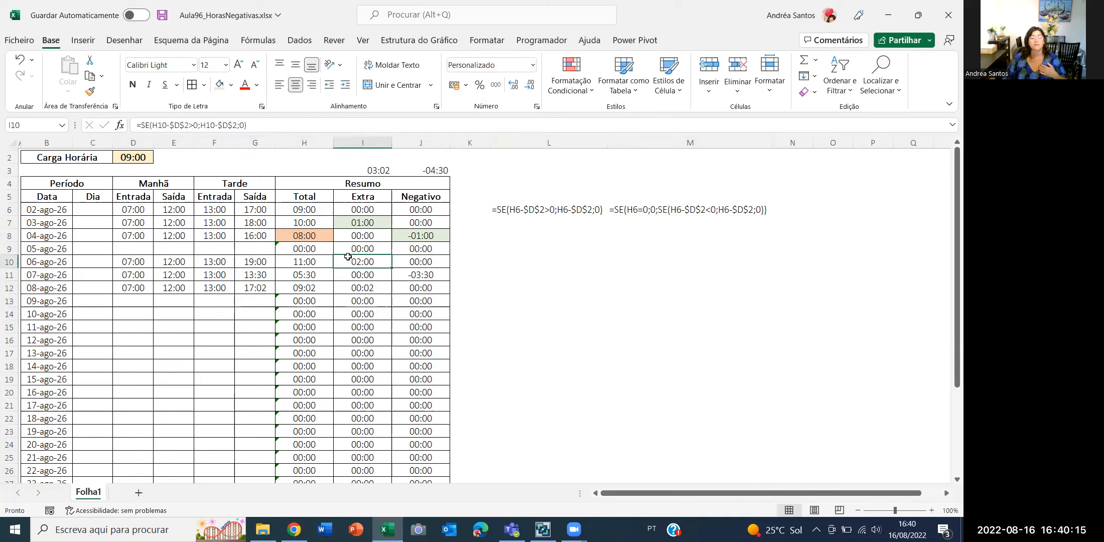
click(219, 84)
click(251, 275)
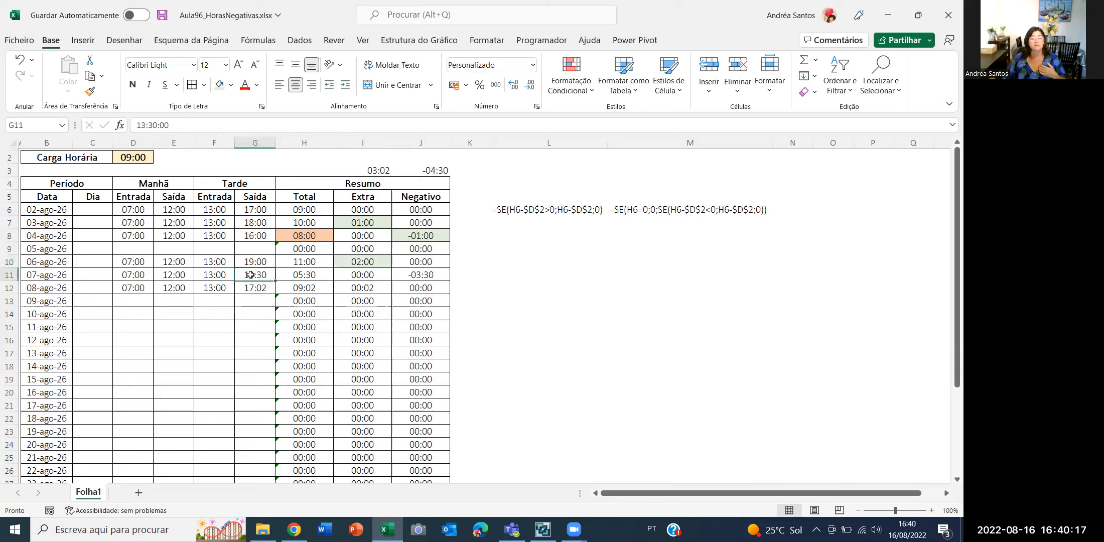
click(438, 277)
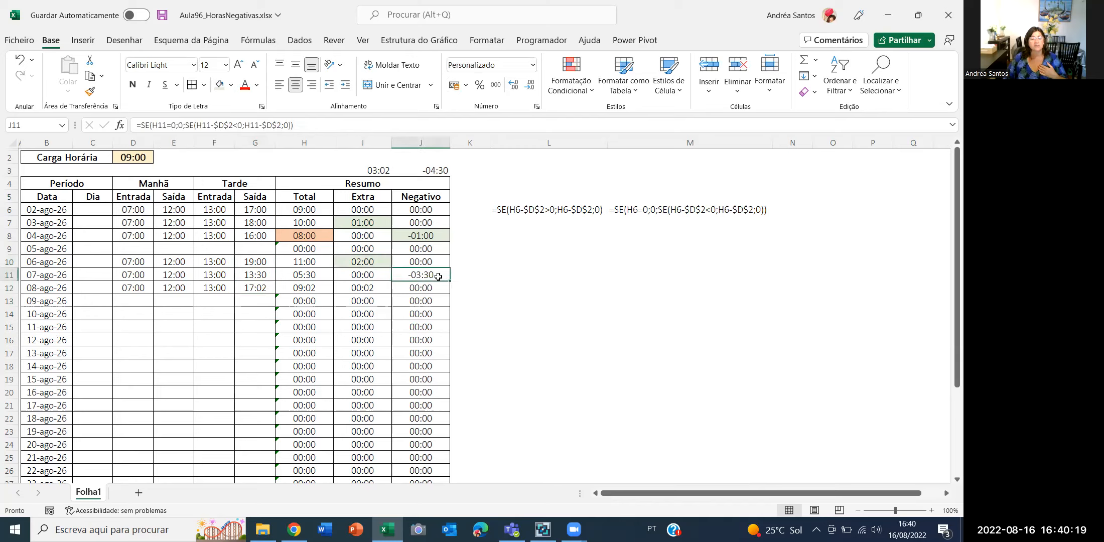
click(219, 86)
click(356, 283)
click(219, 87)
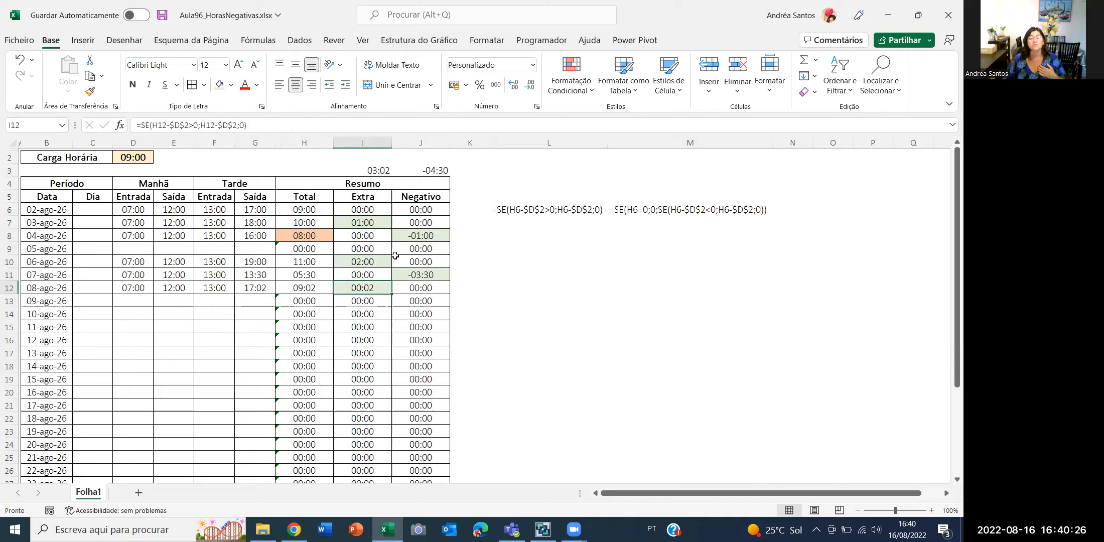
- Review the formulas behind the Extra and Negativo totals in I3 and J3
click(369, 167)
key(F2)
key(Escape)
key(Right)
key(F2)
key(Escape)
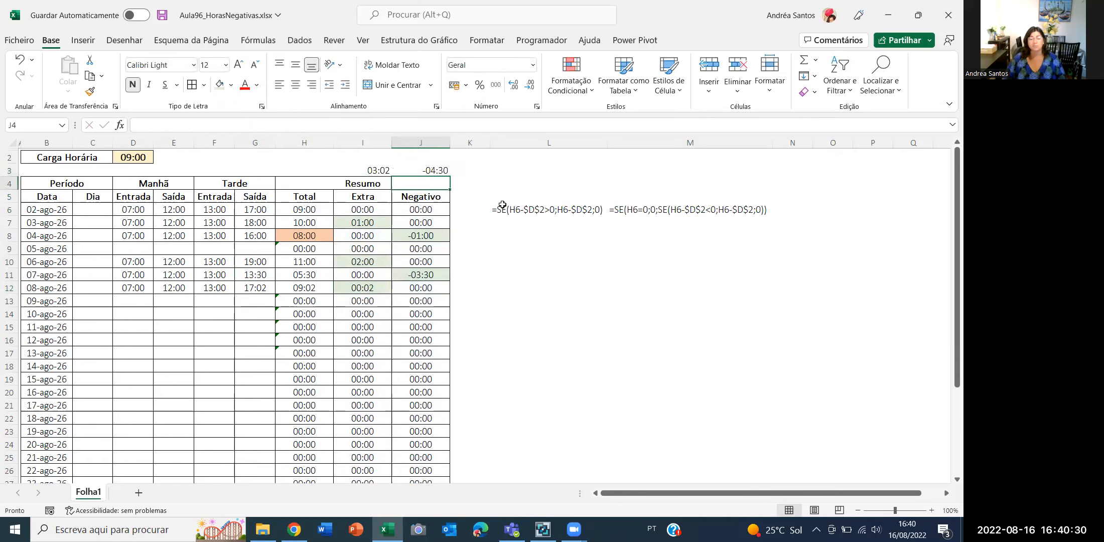
- Enter the balance formula =I3-J3 in cell I2, above the Extra total
key(Left)
key(Right)
key(Left)
key(Up)
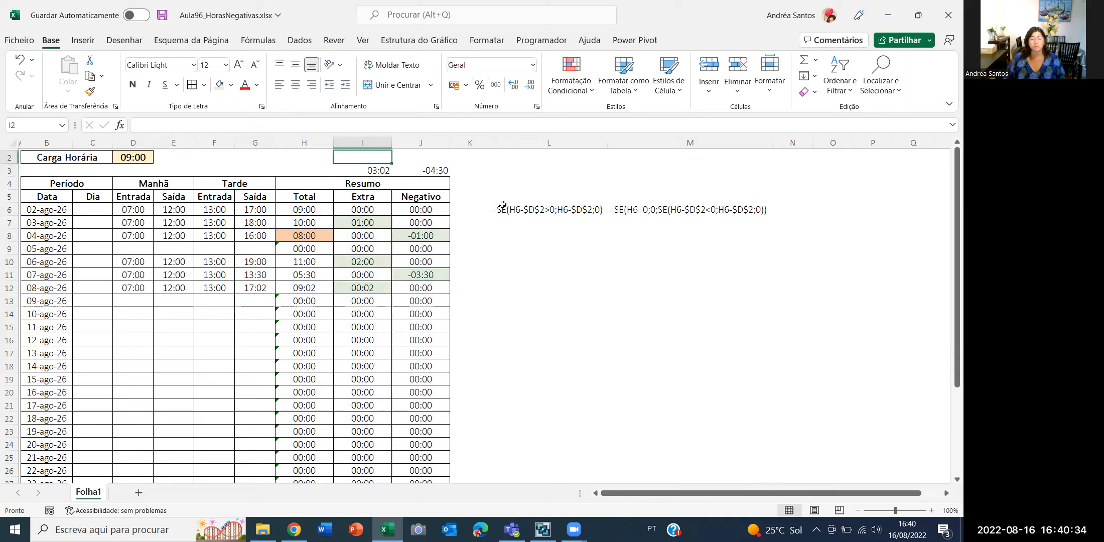
text(=)
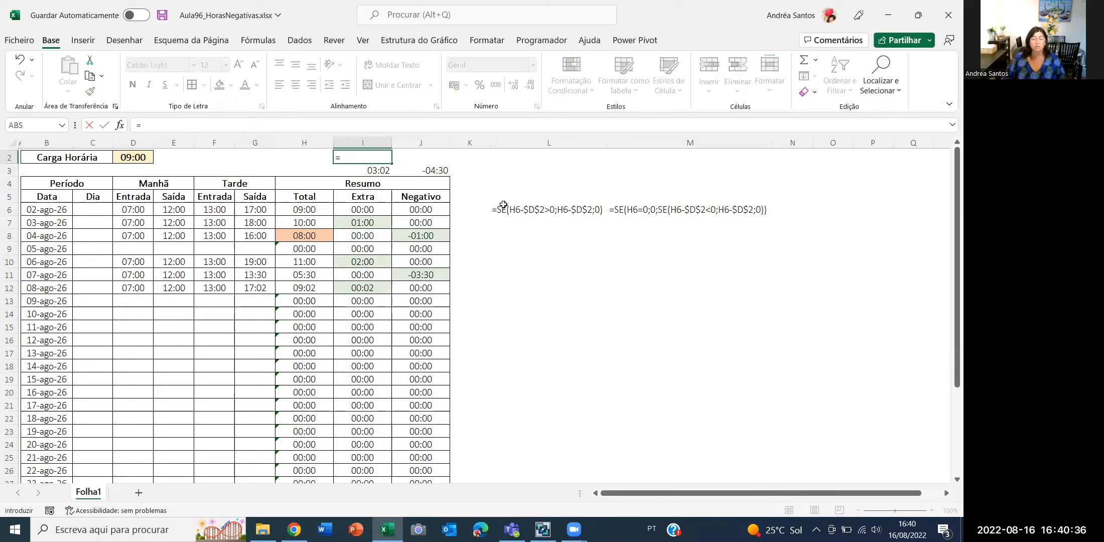
click(387, 169)
text(-)
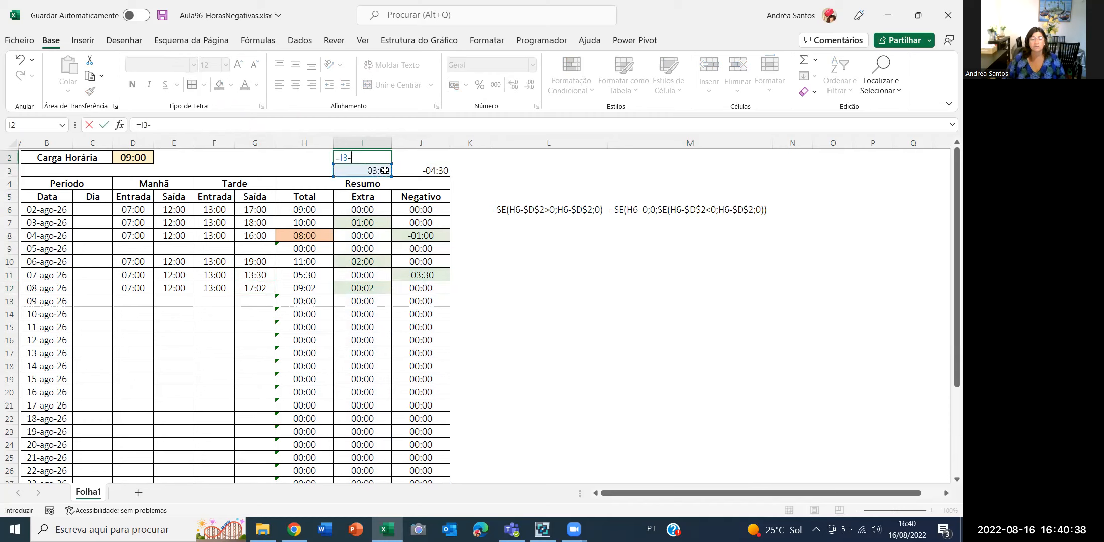
click(420, 172)
key(Return)
key(Up)
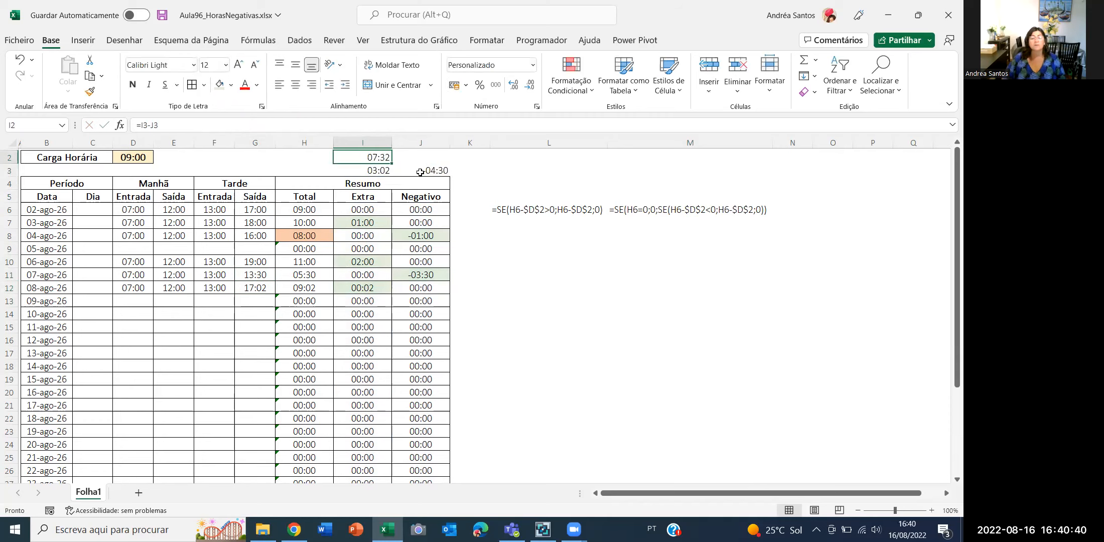
- Change the balance formula in I2 to =I3+J3 so the two totals are added
click(148, 124)
key(BackSpace)
text(+)
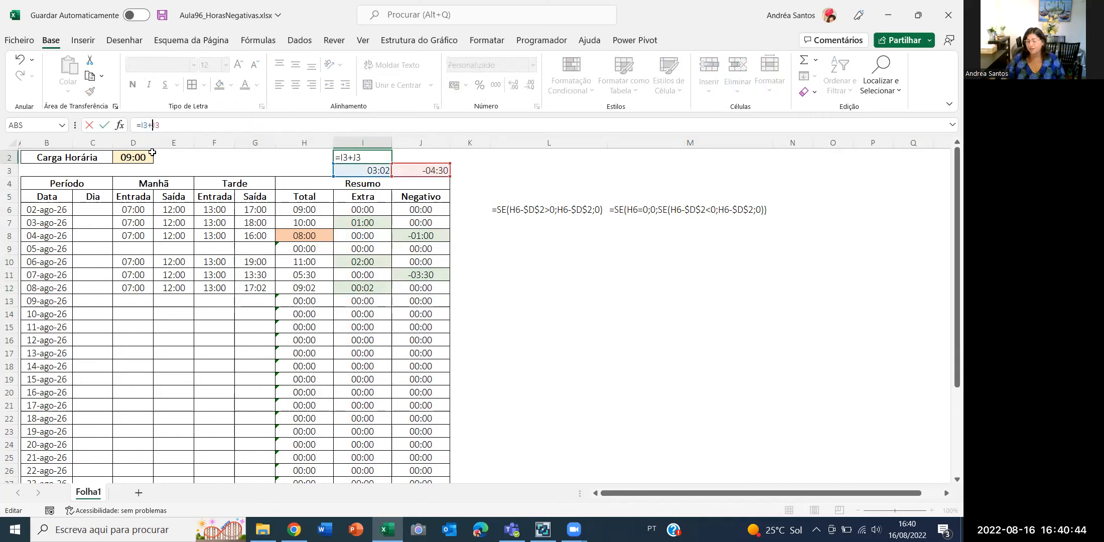
key(Return)
key(Up)
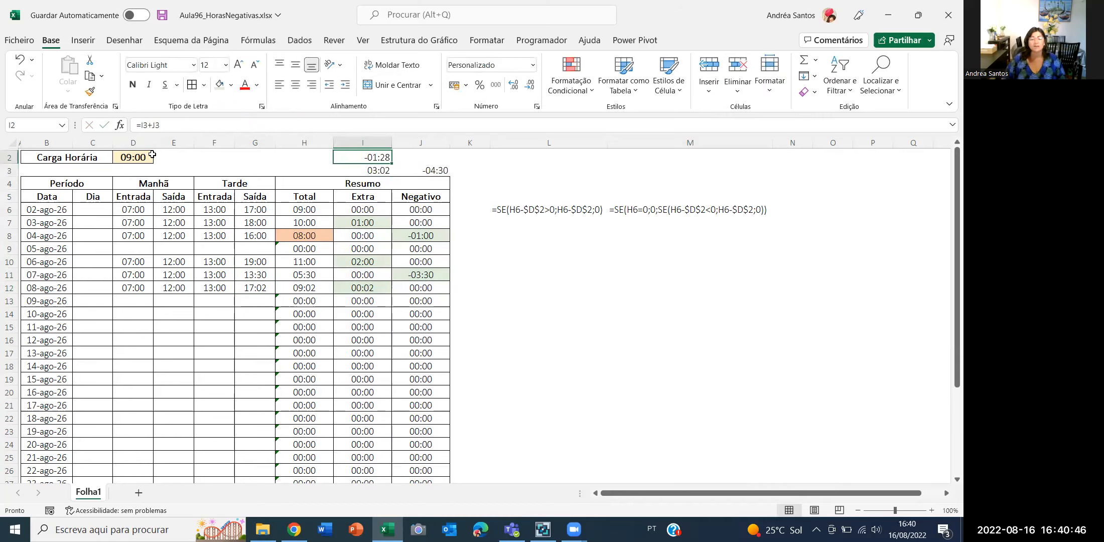
- Centre the balance across I2:J2 with the horizontal alignment Centrar na seleção
key(shift+Right)
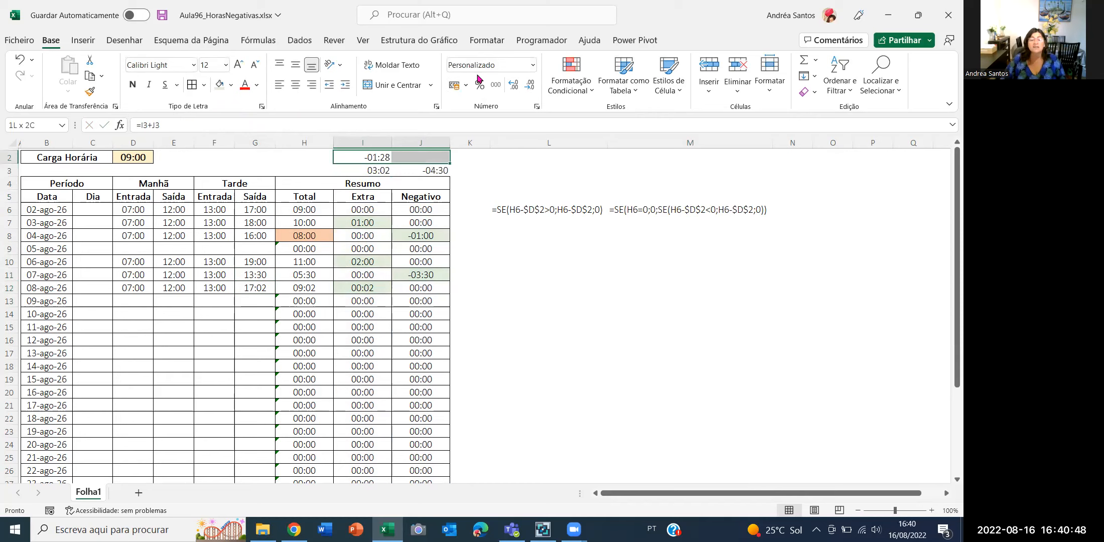
click(436, 107)
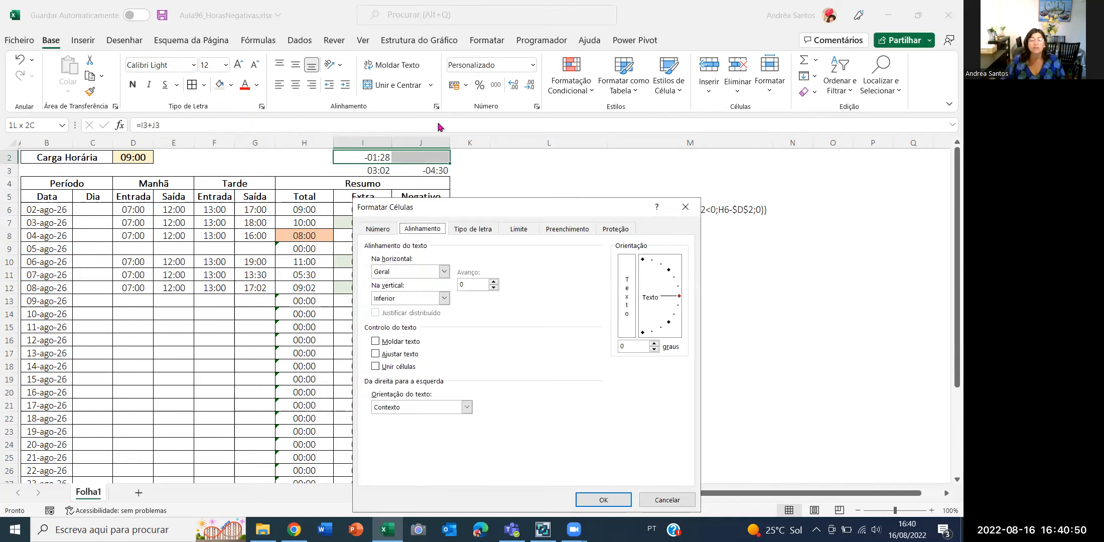
click(409, 274)
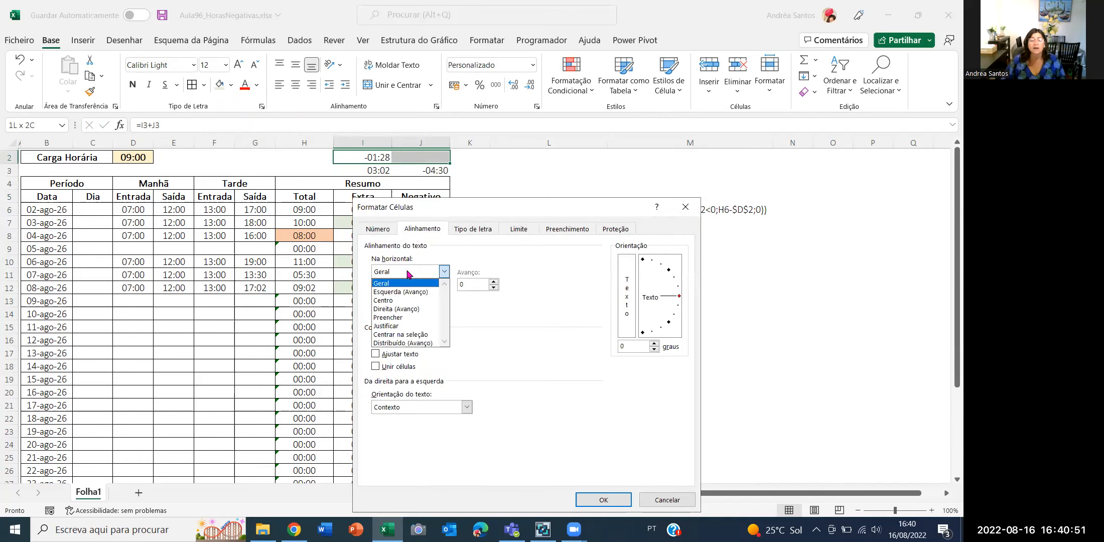
click(405, 334)
click(597, 499)
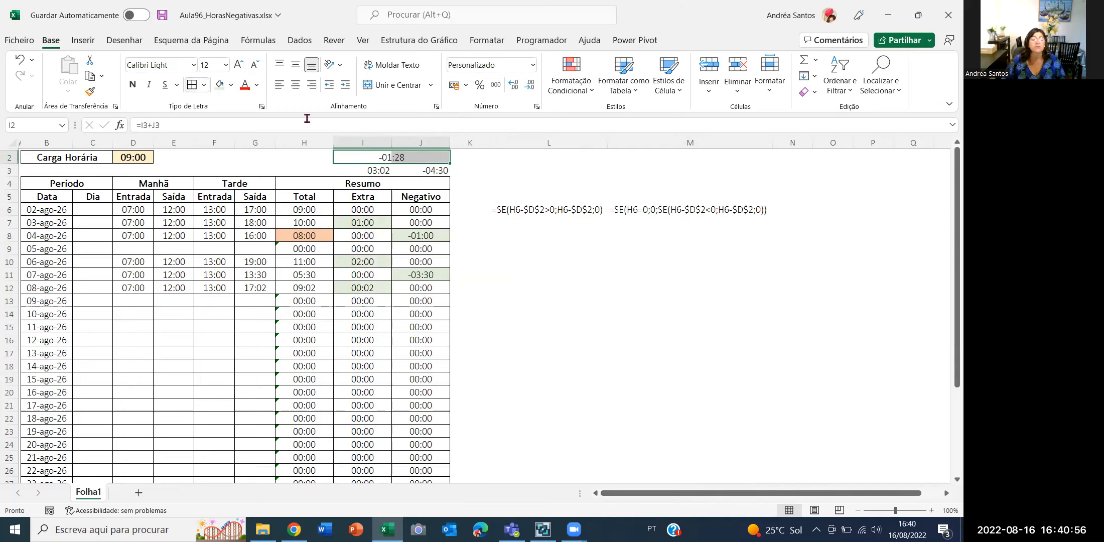
- Add borders around the balance and the two totals in I2:J3
click(352, 171)
click(525, 299)
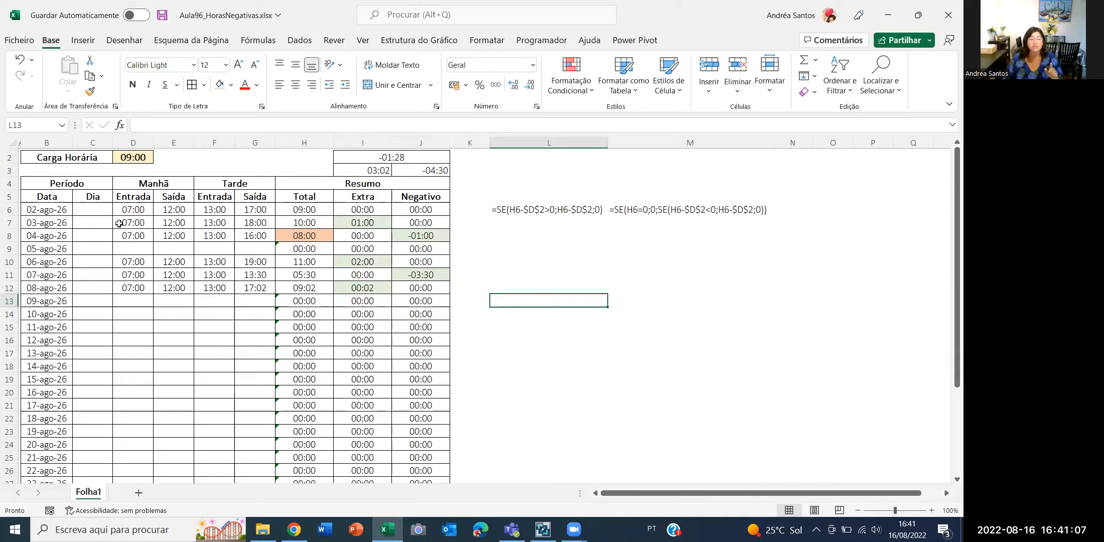
- Select the empty Dia cells C6:C21 next to the dates
drag(100, 210, 82, 403)
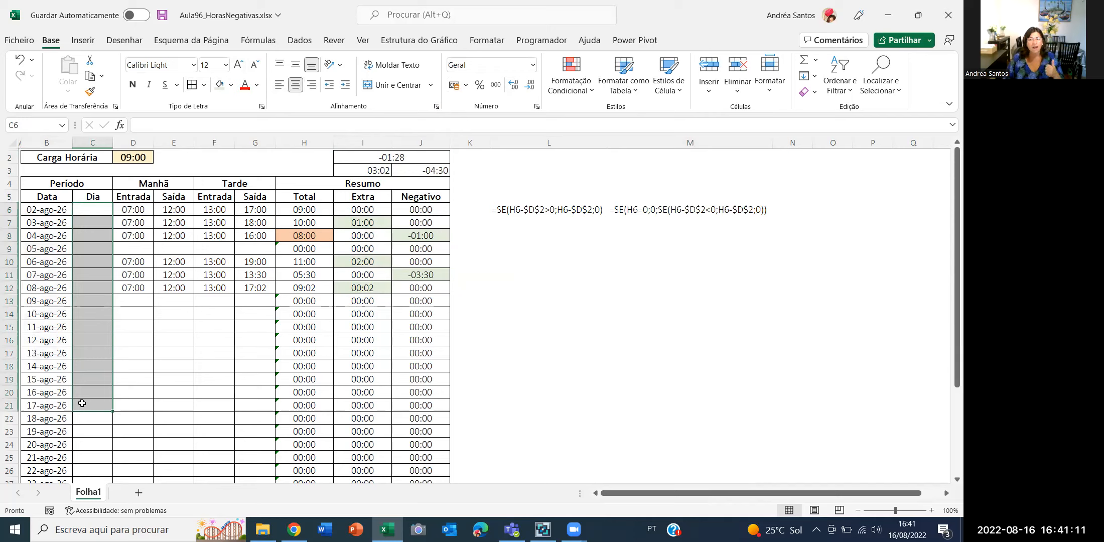